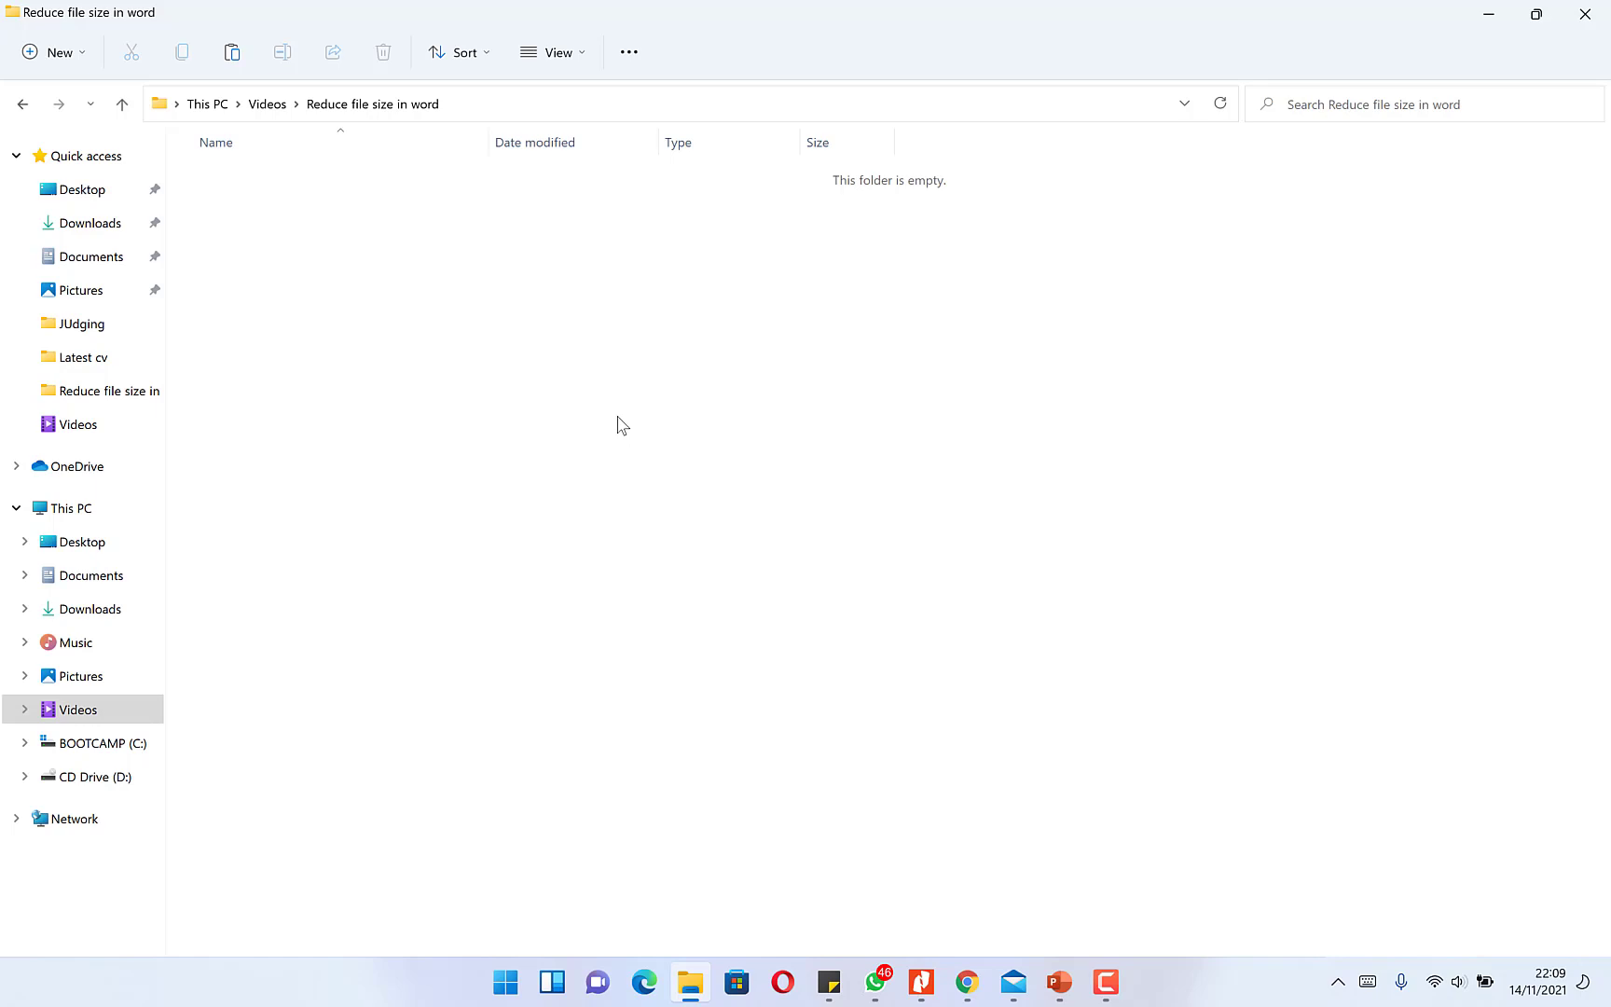
# Step: Create a blank Microsoft Word document with the default name in the Reduce file size in word folder
pyautogui.rightClick(546, 318)
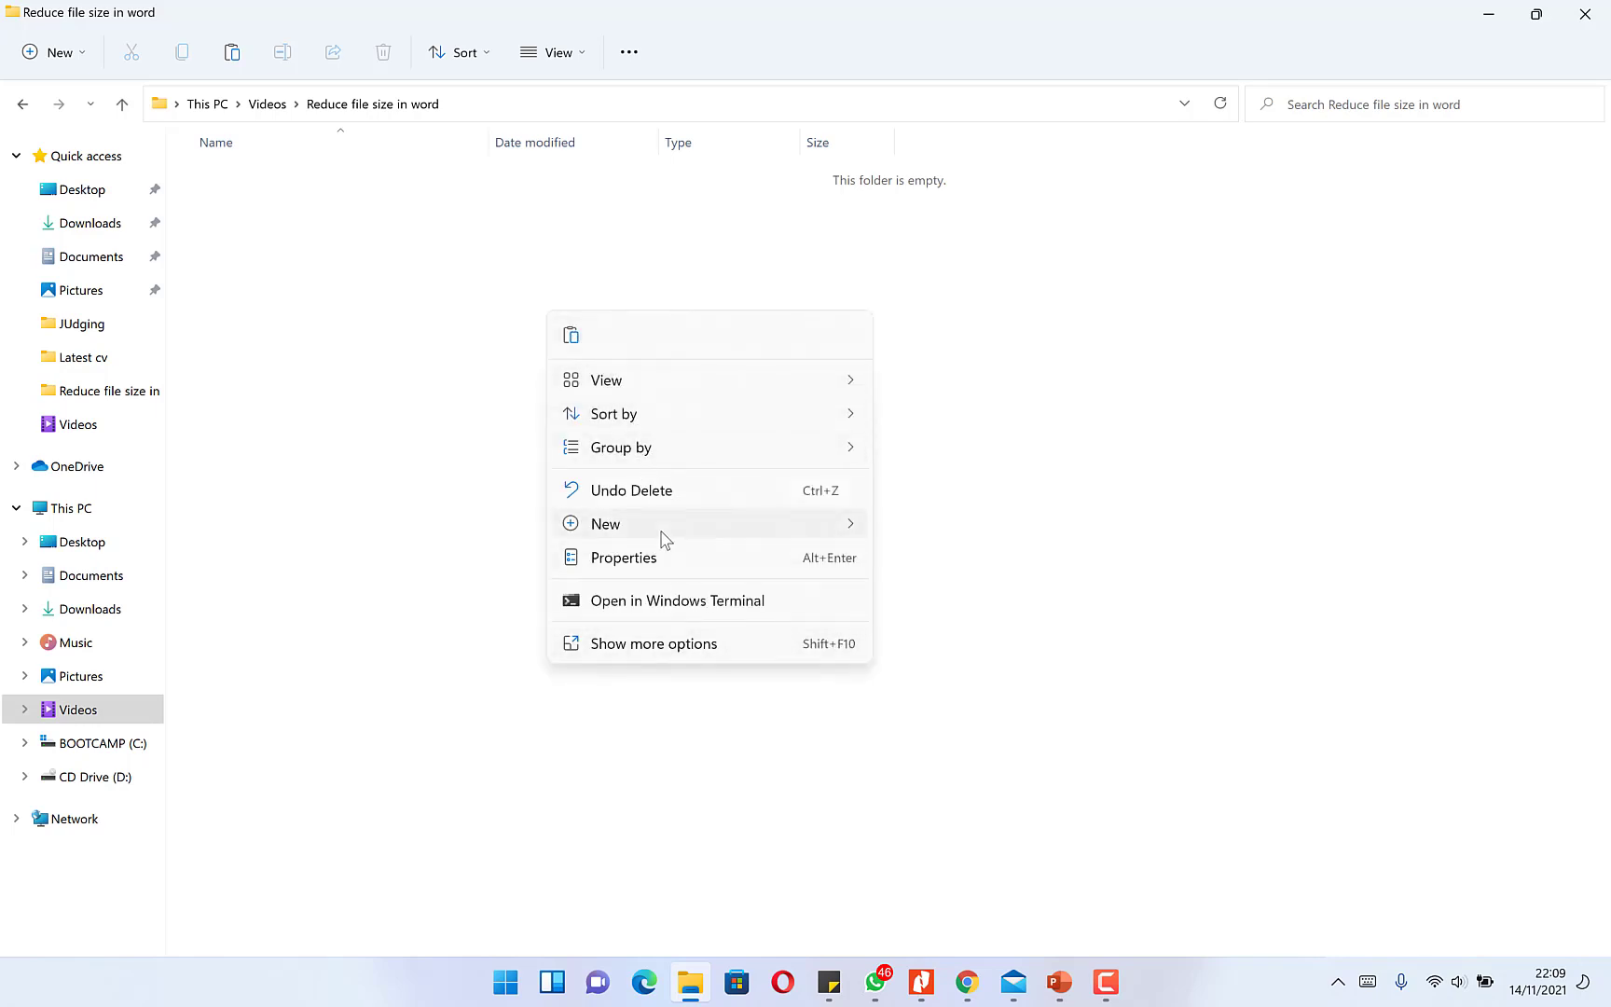
pyautogui.moveTo(605, 524)
pyautogui.click(965, 662)
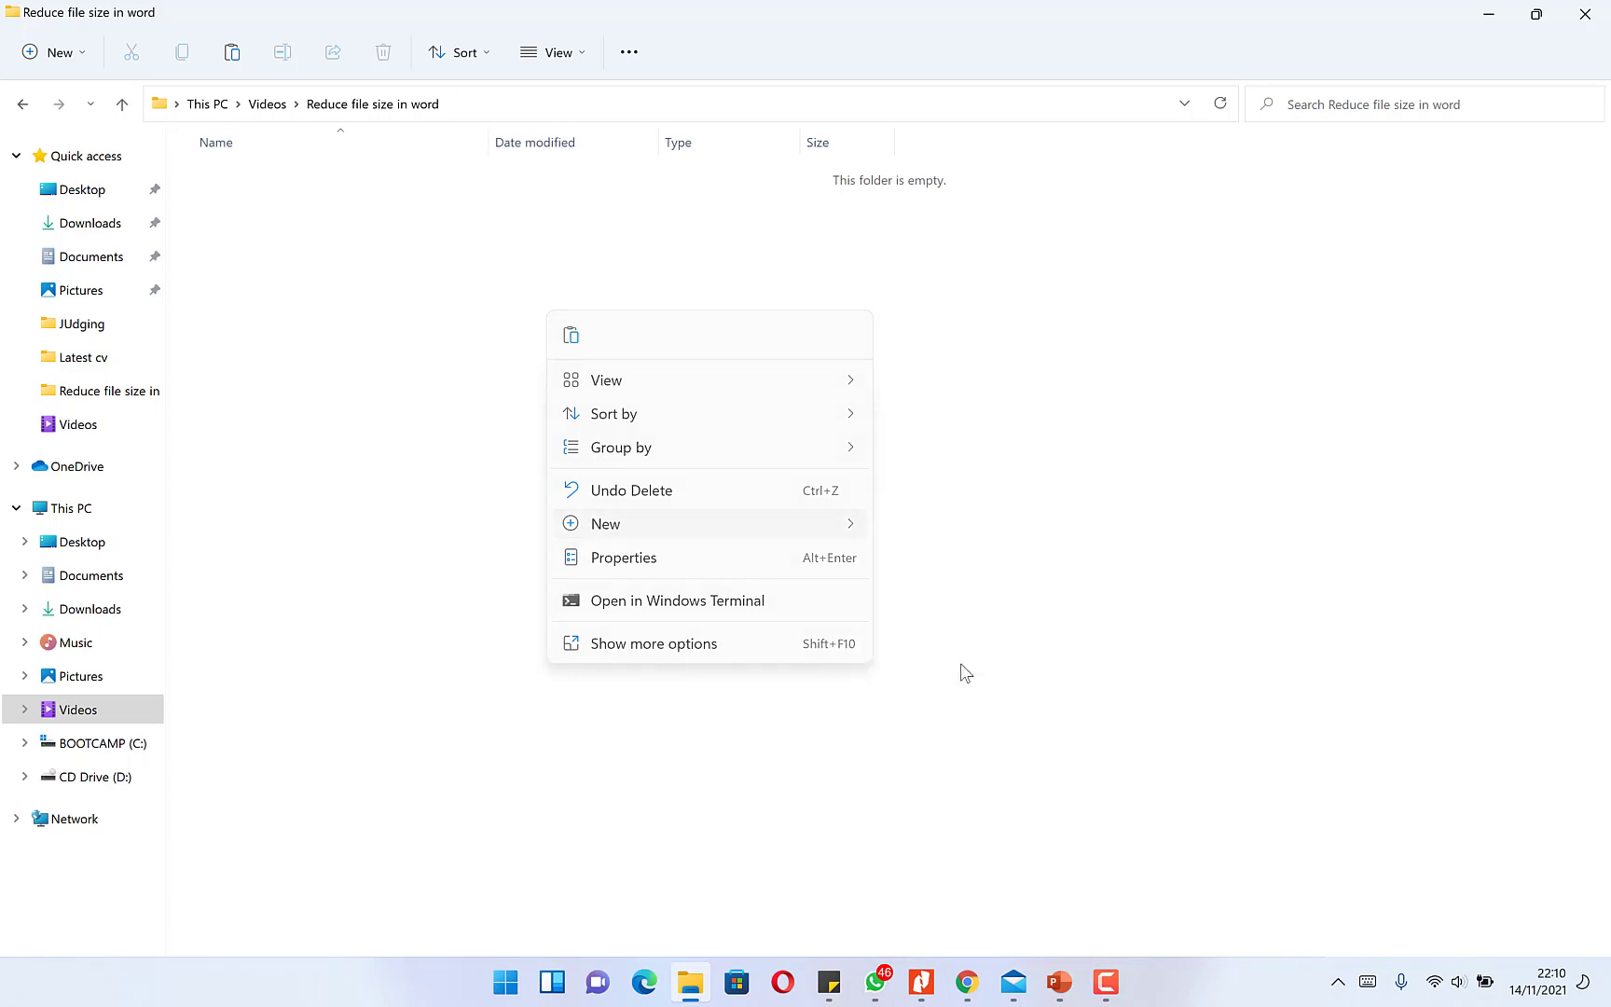
pyautogui.press('Return')
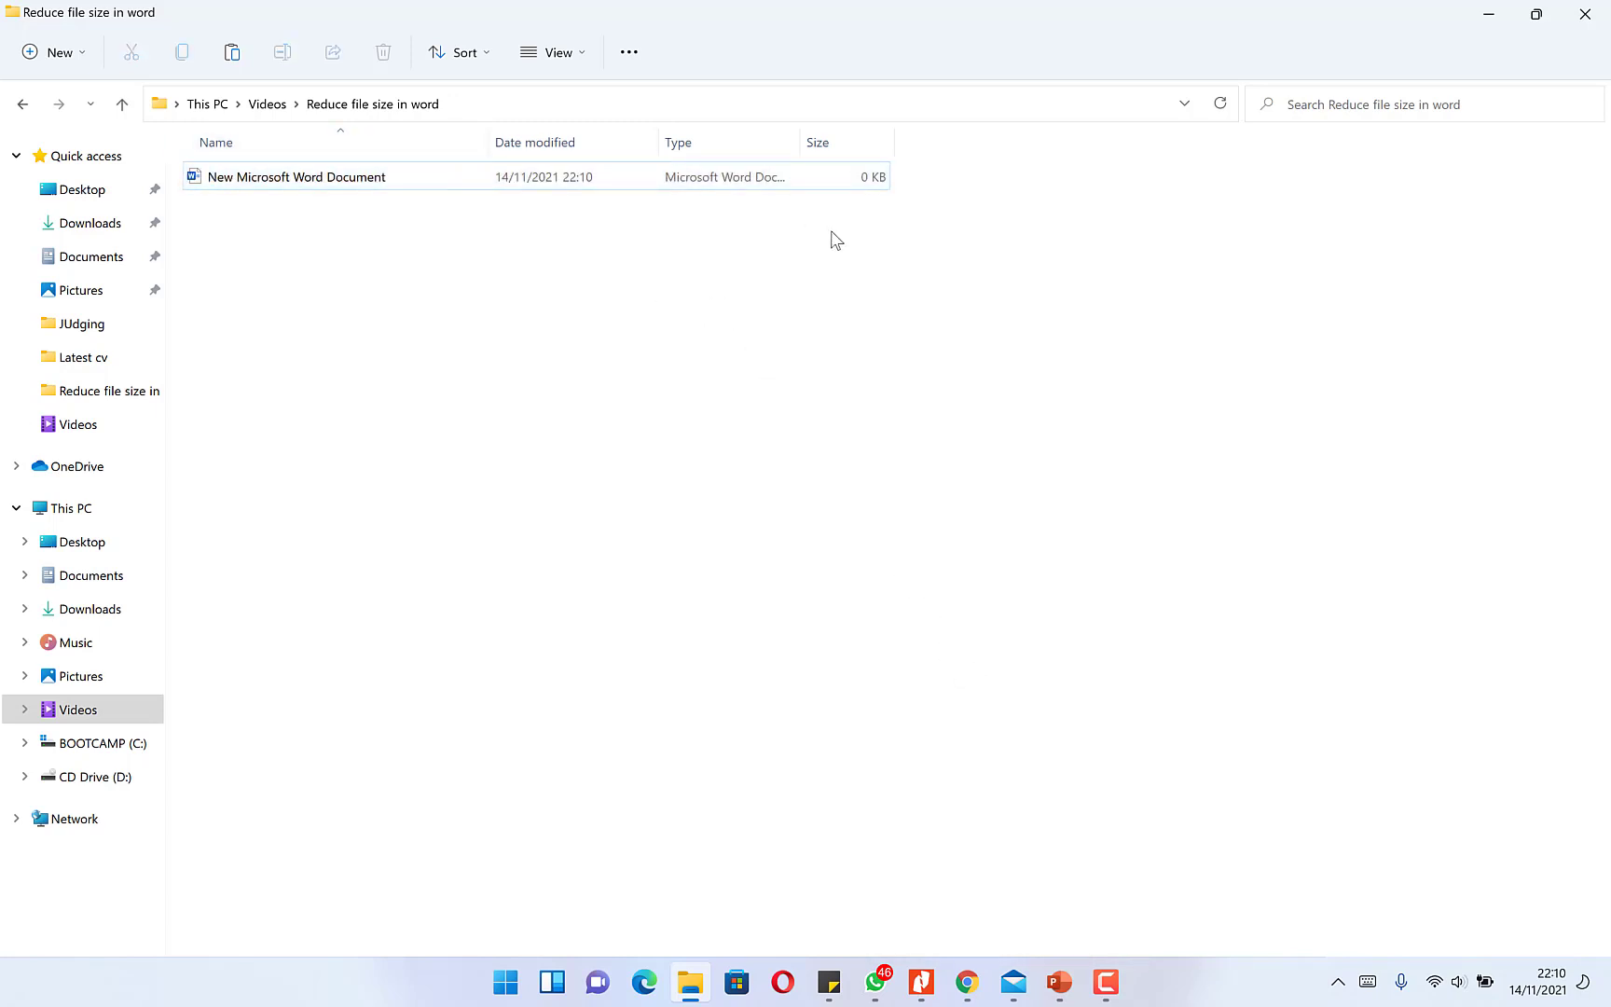
pyautogui.click(734, 270)
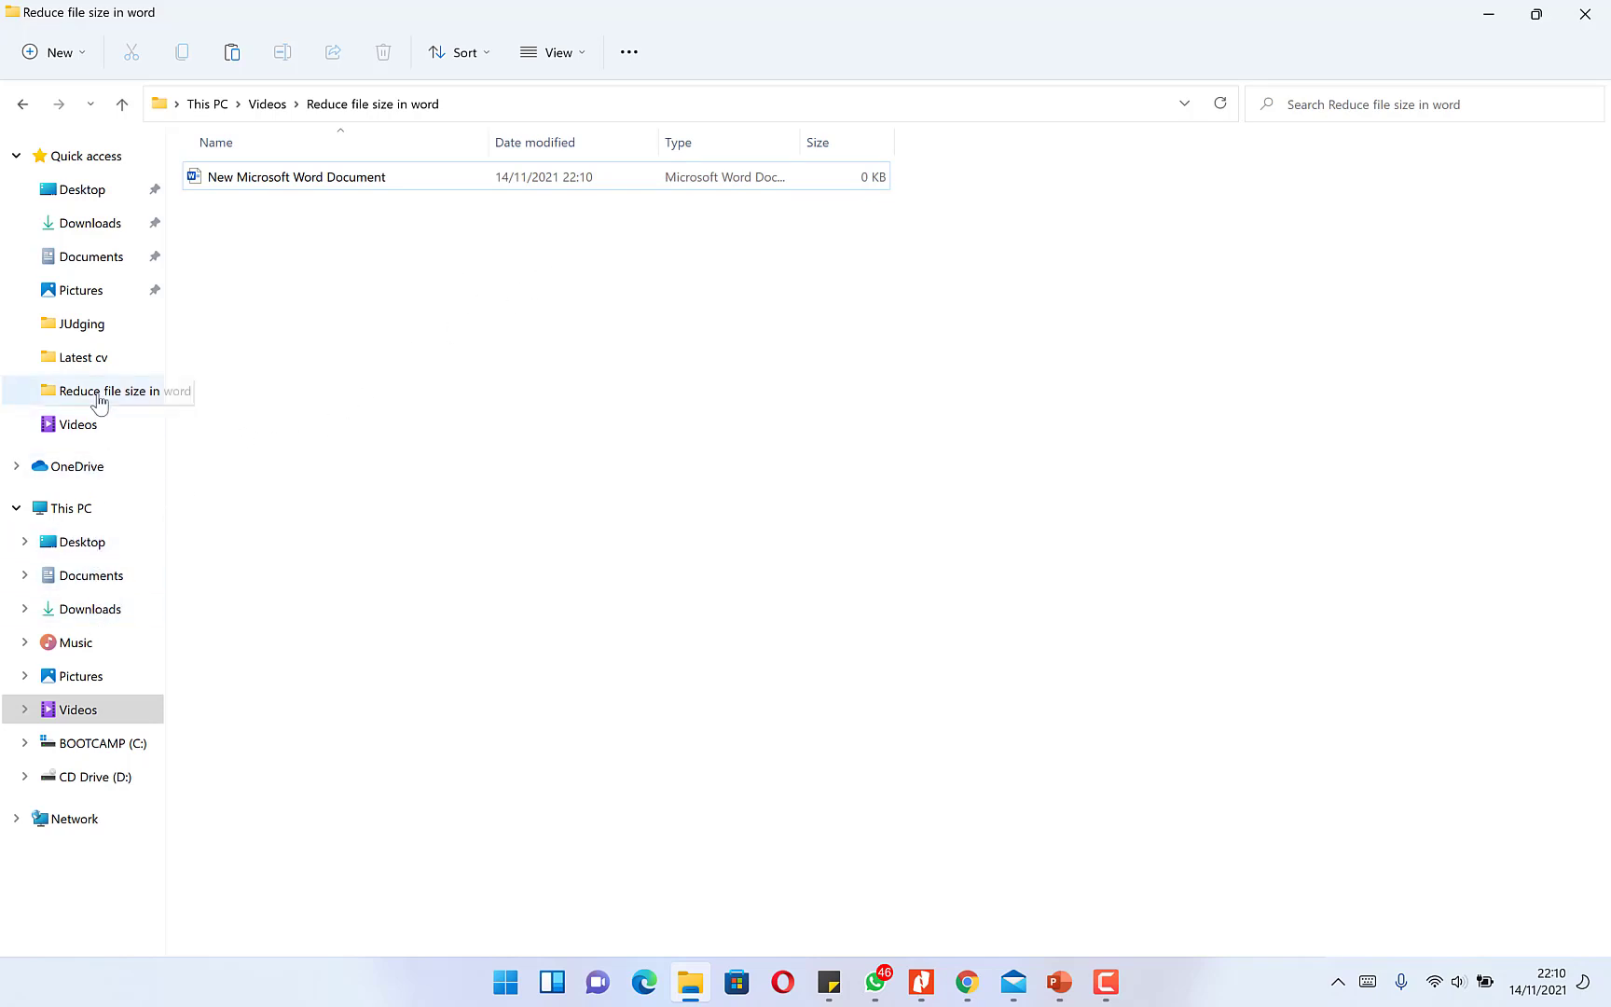
# Step: Copy the pictures sf, r and DSC_5081 from the Pictures folder
pyautogui.click(97, 677)
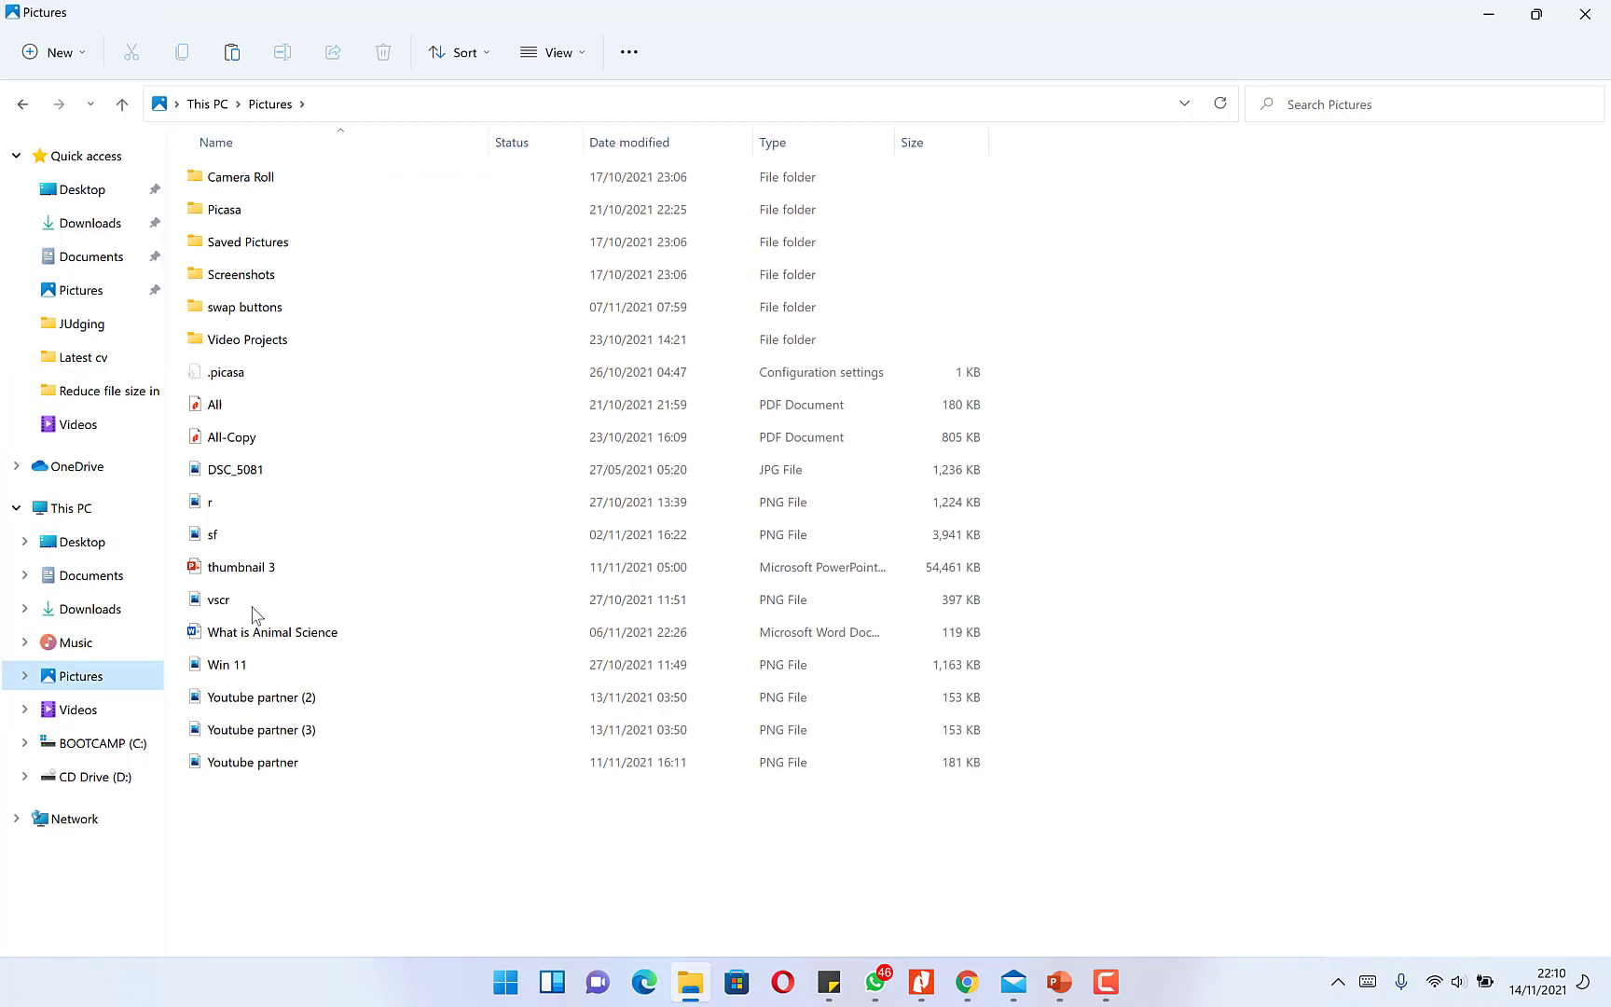
pyautogui.click(541, 545)
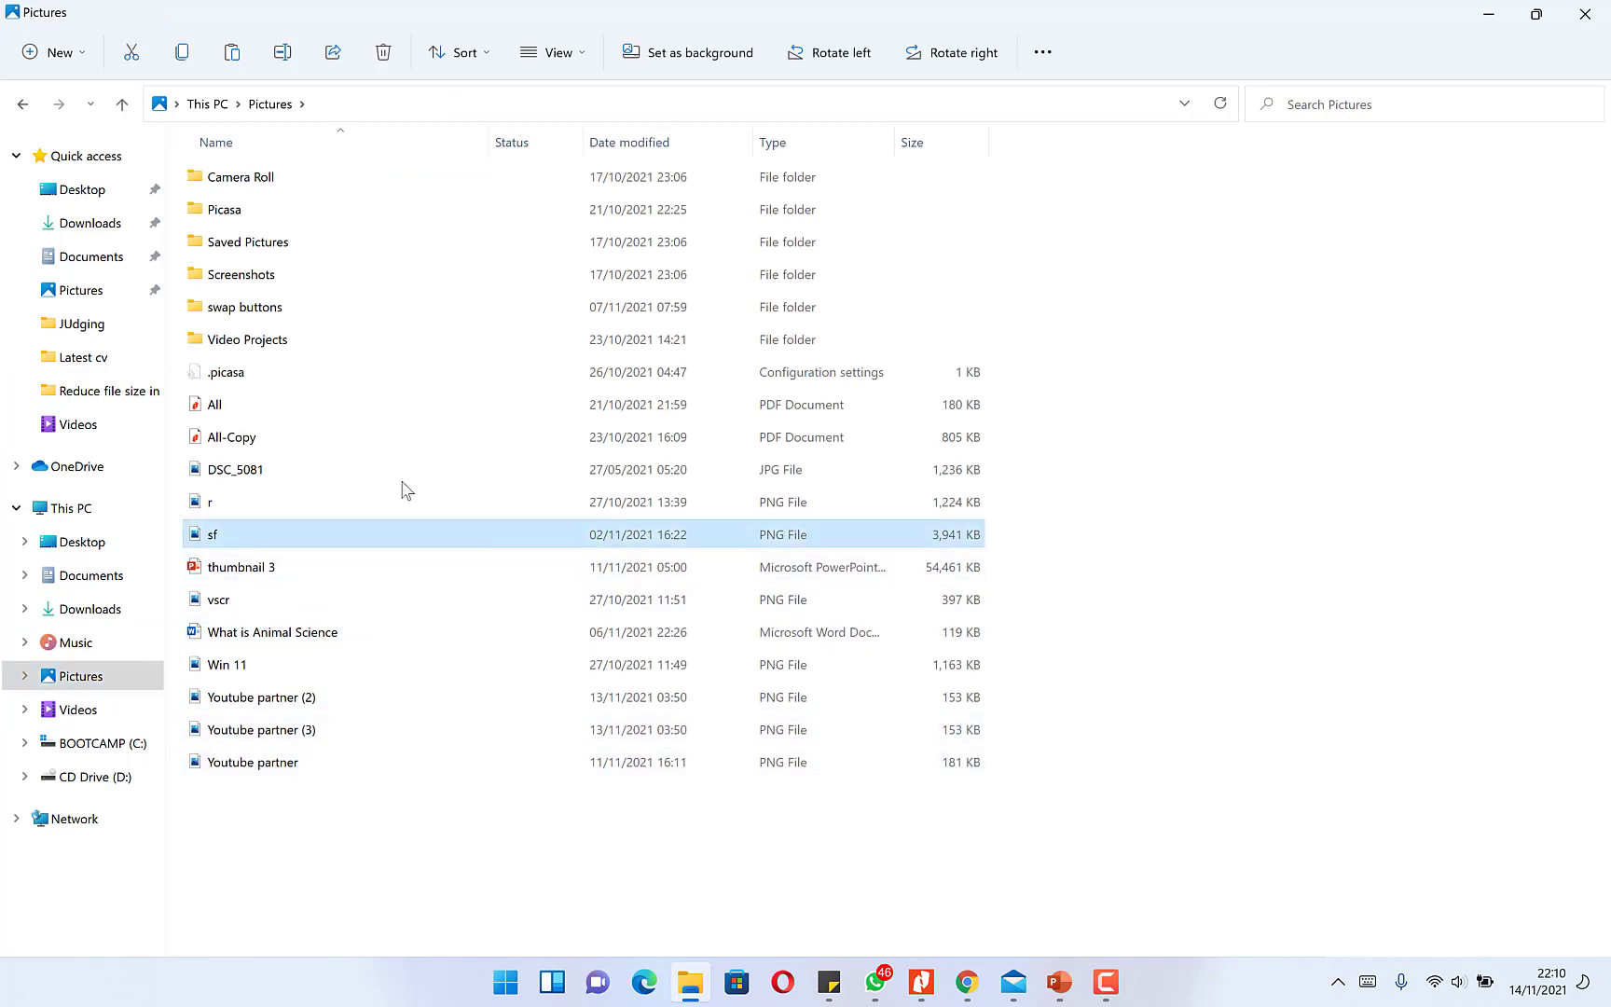
pyautogui.keyDown('ctrl'); pyautogui.click(325, 509); pyautogui.keyUp('ctrl')
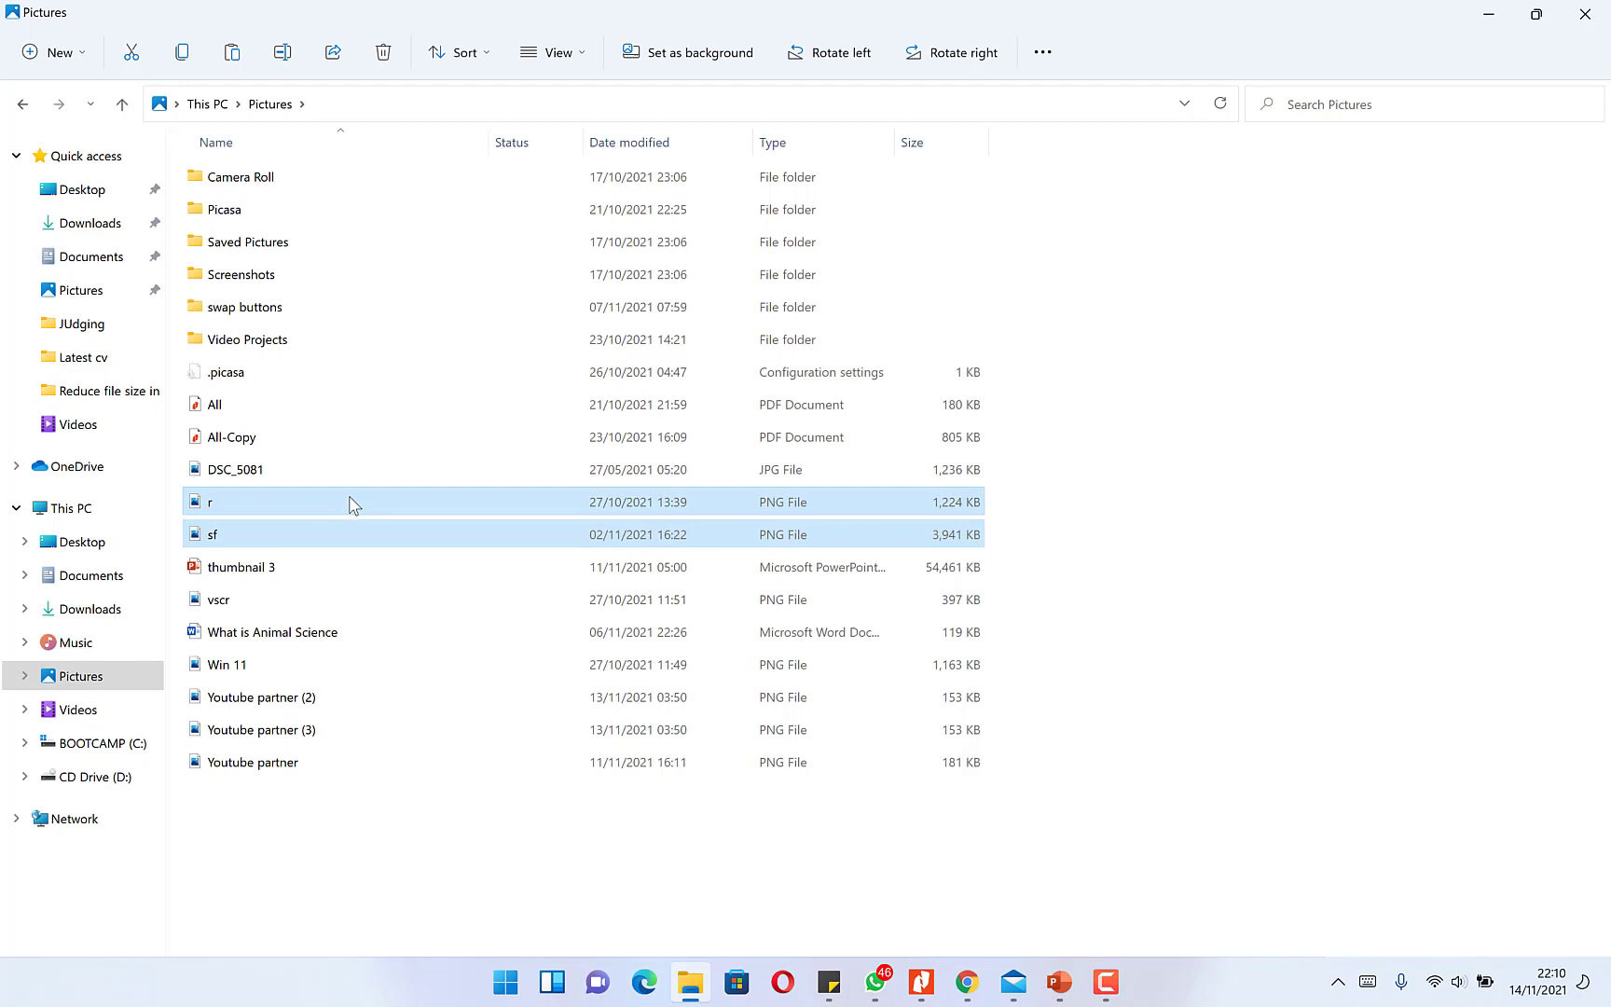
pyautogui.keyDown('ctrl'); pyautogui.click(332, 478); pyautogui.keyUp('ctrl')
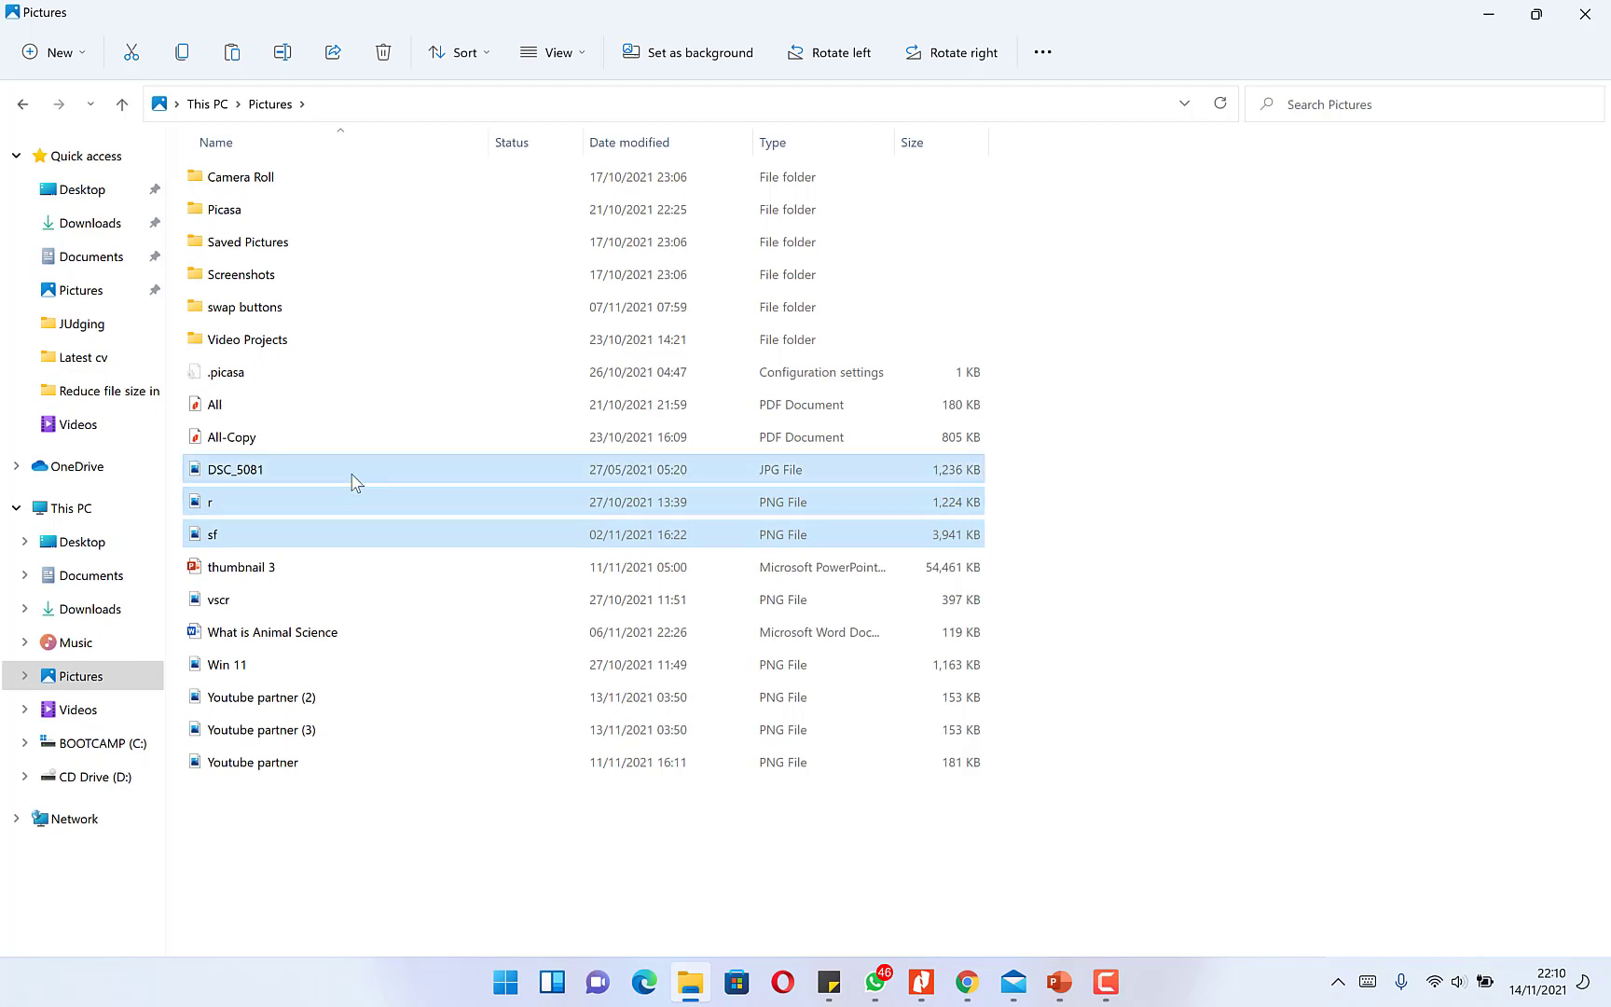
pyautogui.rightClick(358, 481)
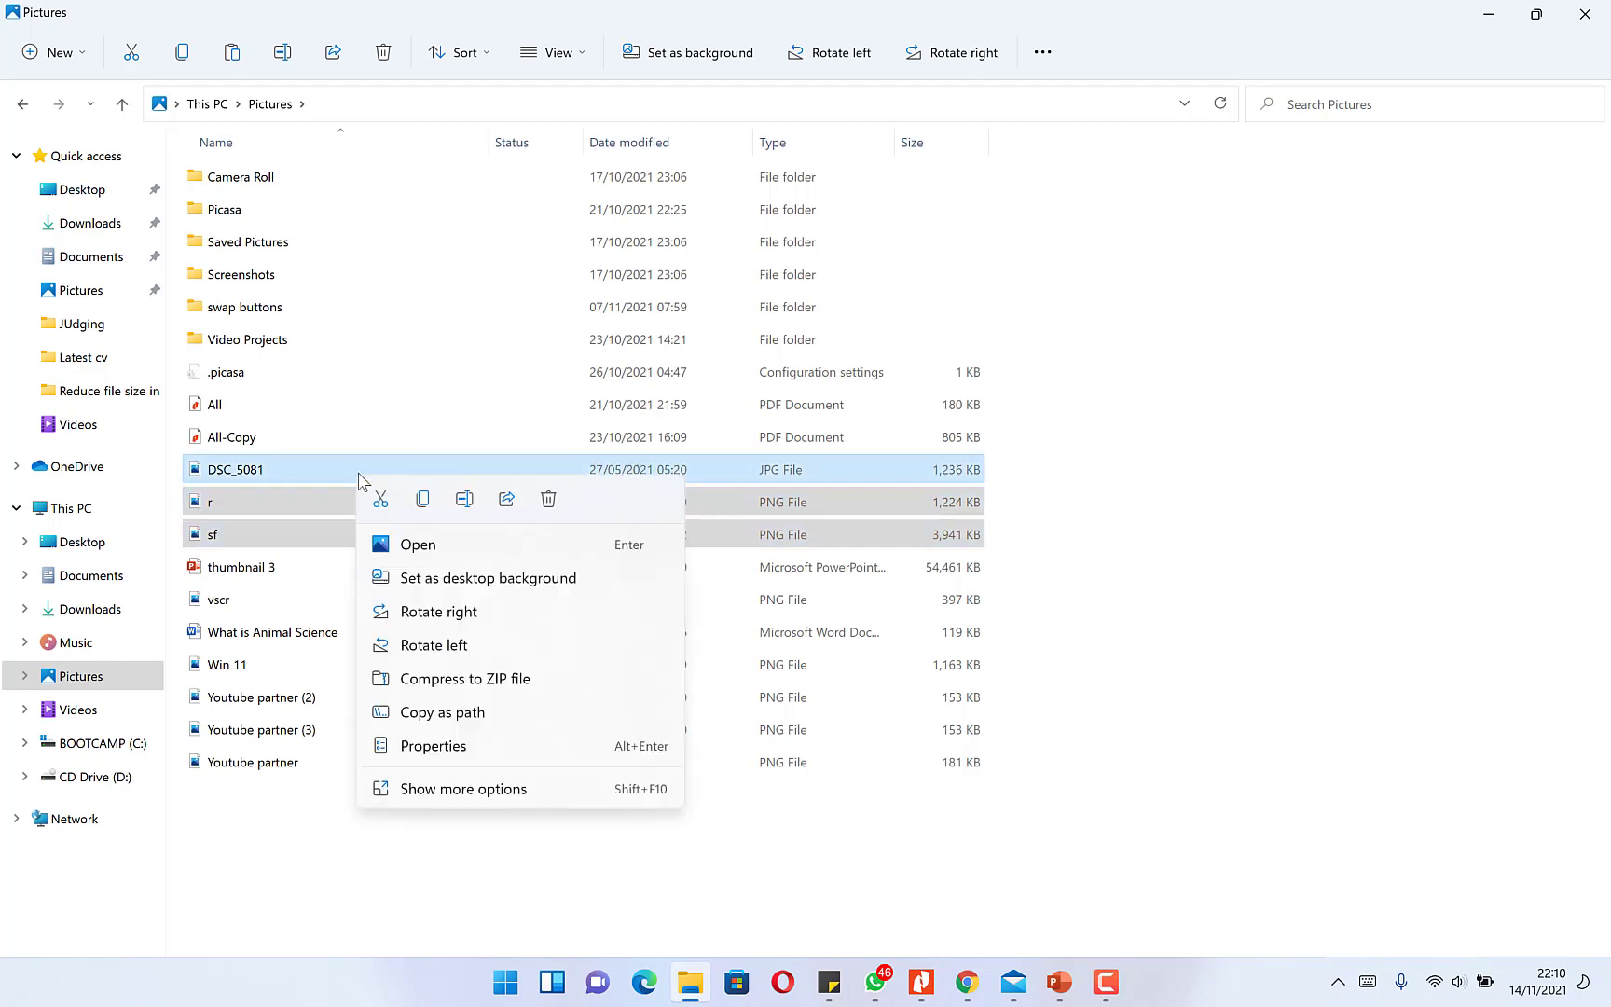
pyautogui.click(420, 500)
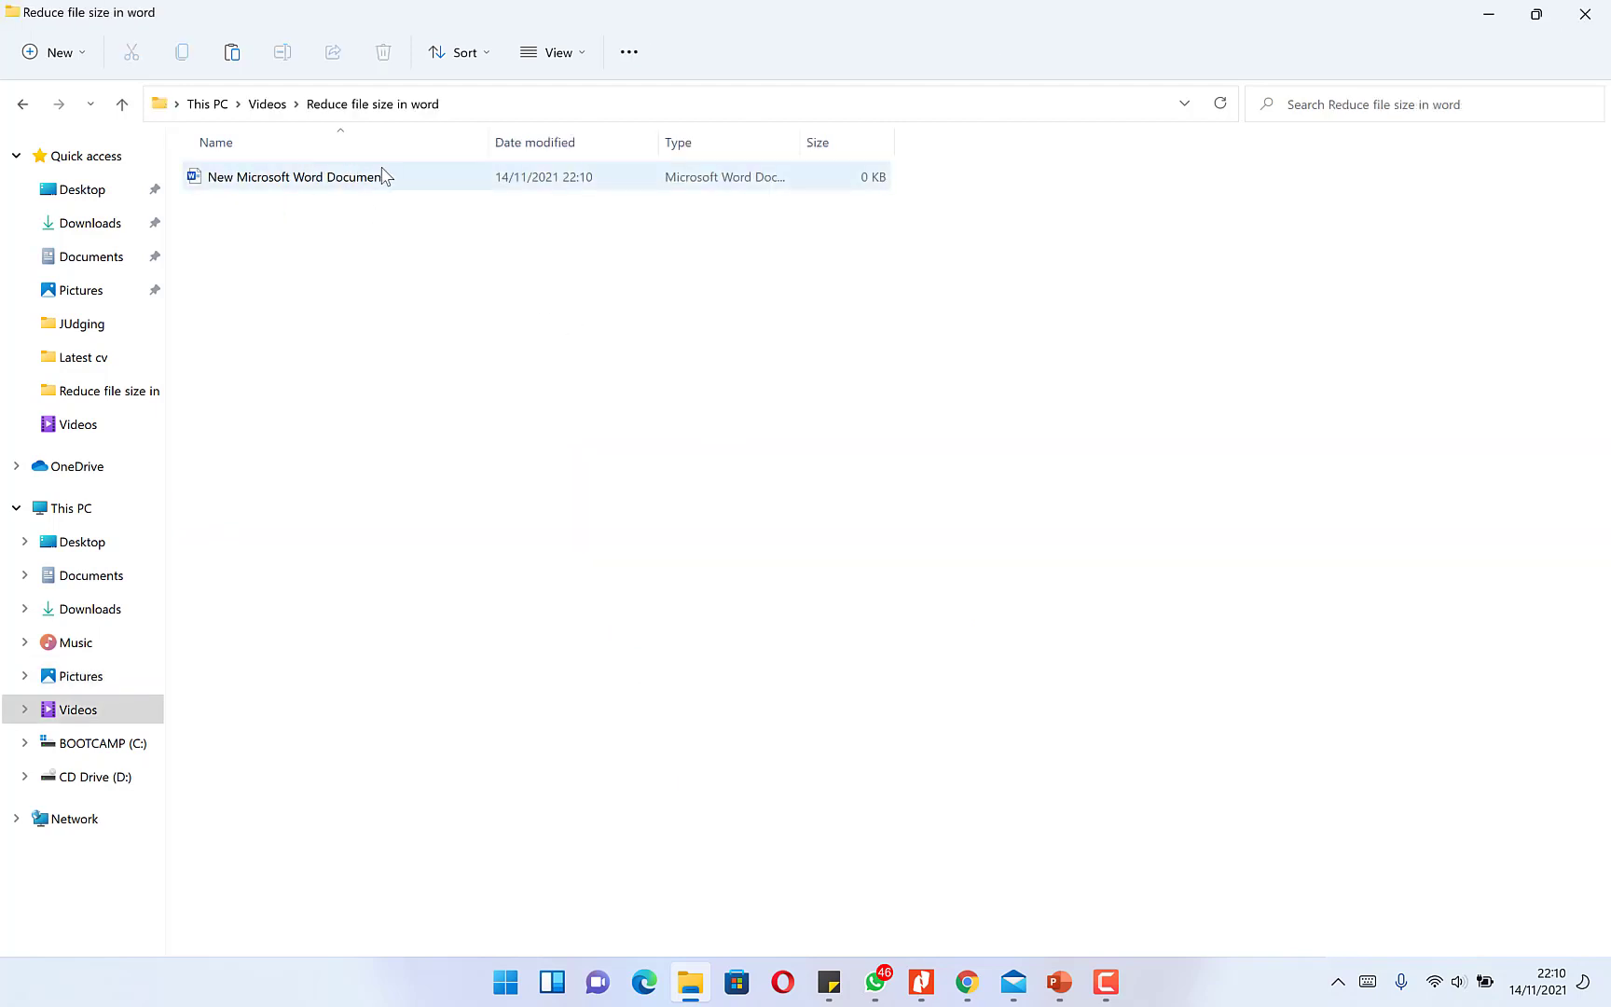
# Step: Open the new document and paste the three pictures with Keep Source Formatting
pyautogui.doubleClick(383, 178)
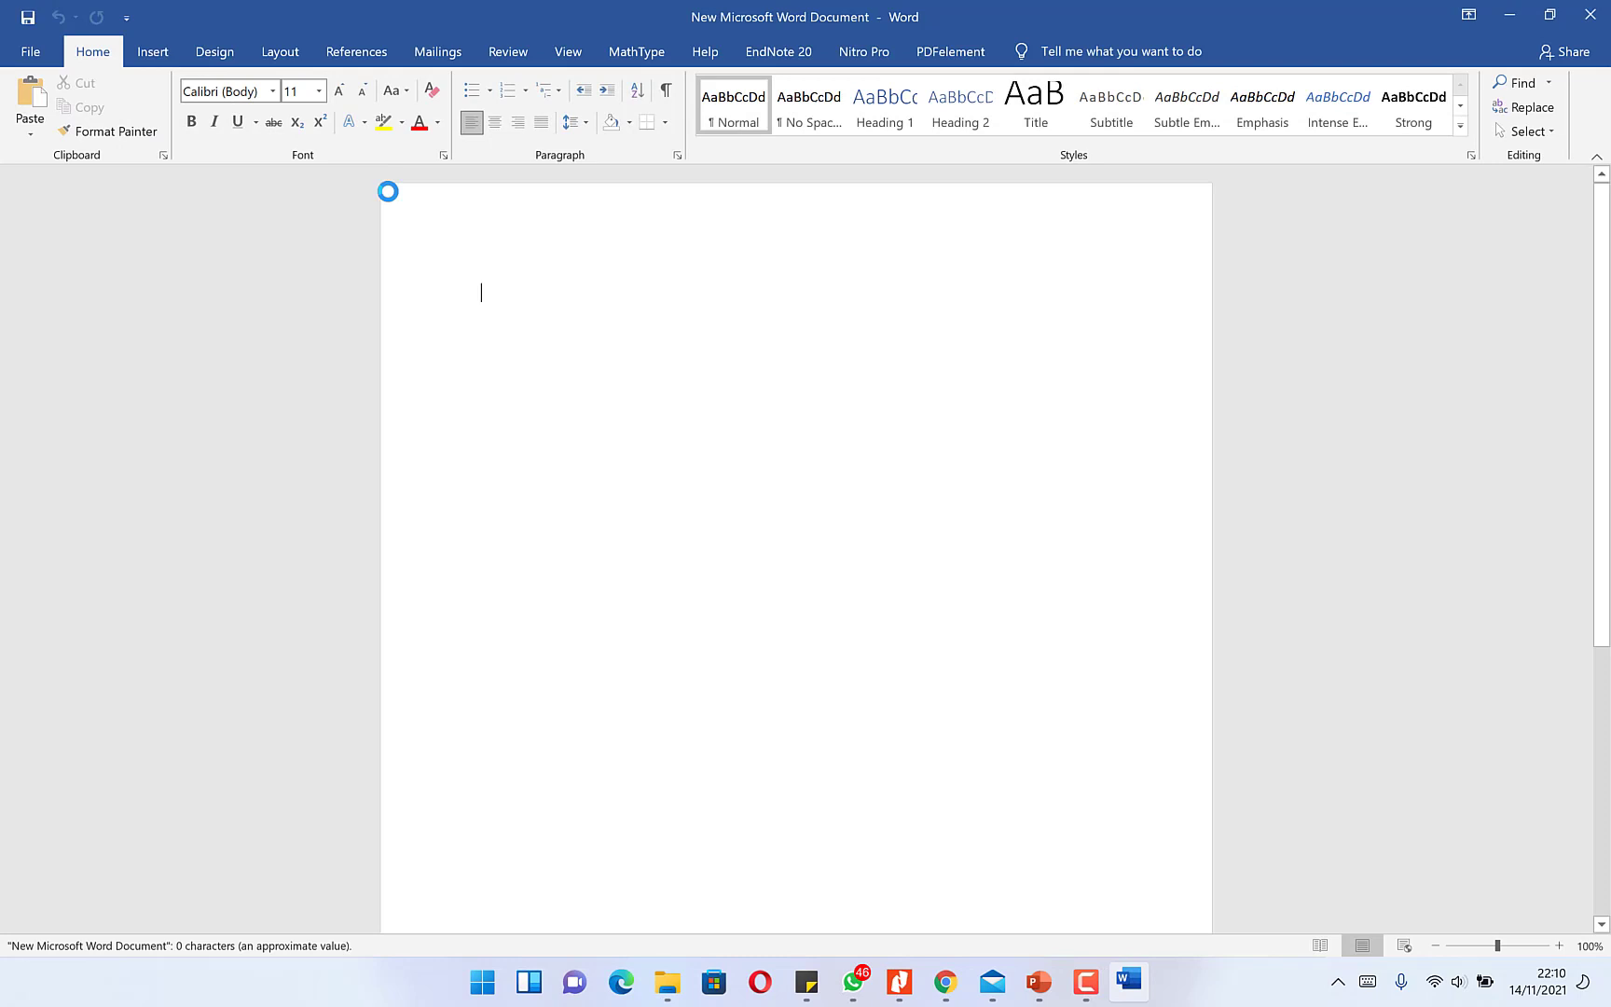
pyautogui.rightClick(541, 351)
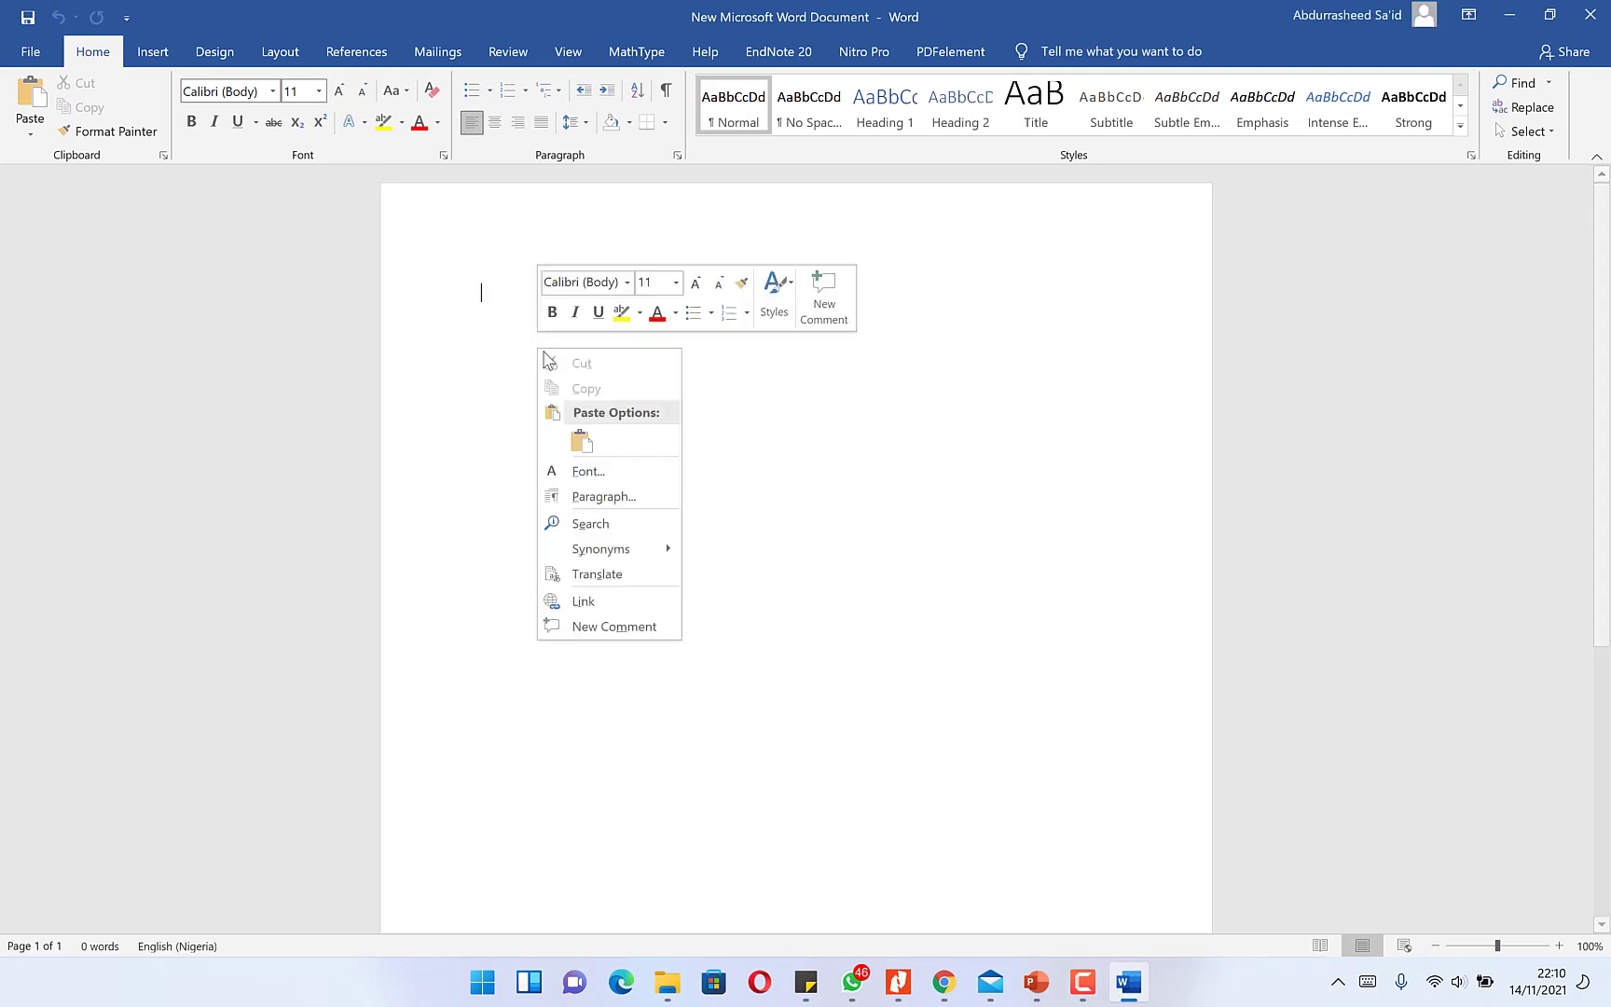
pyautogui.click(581, 441)
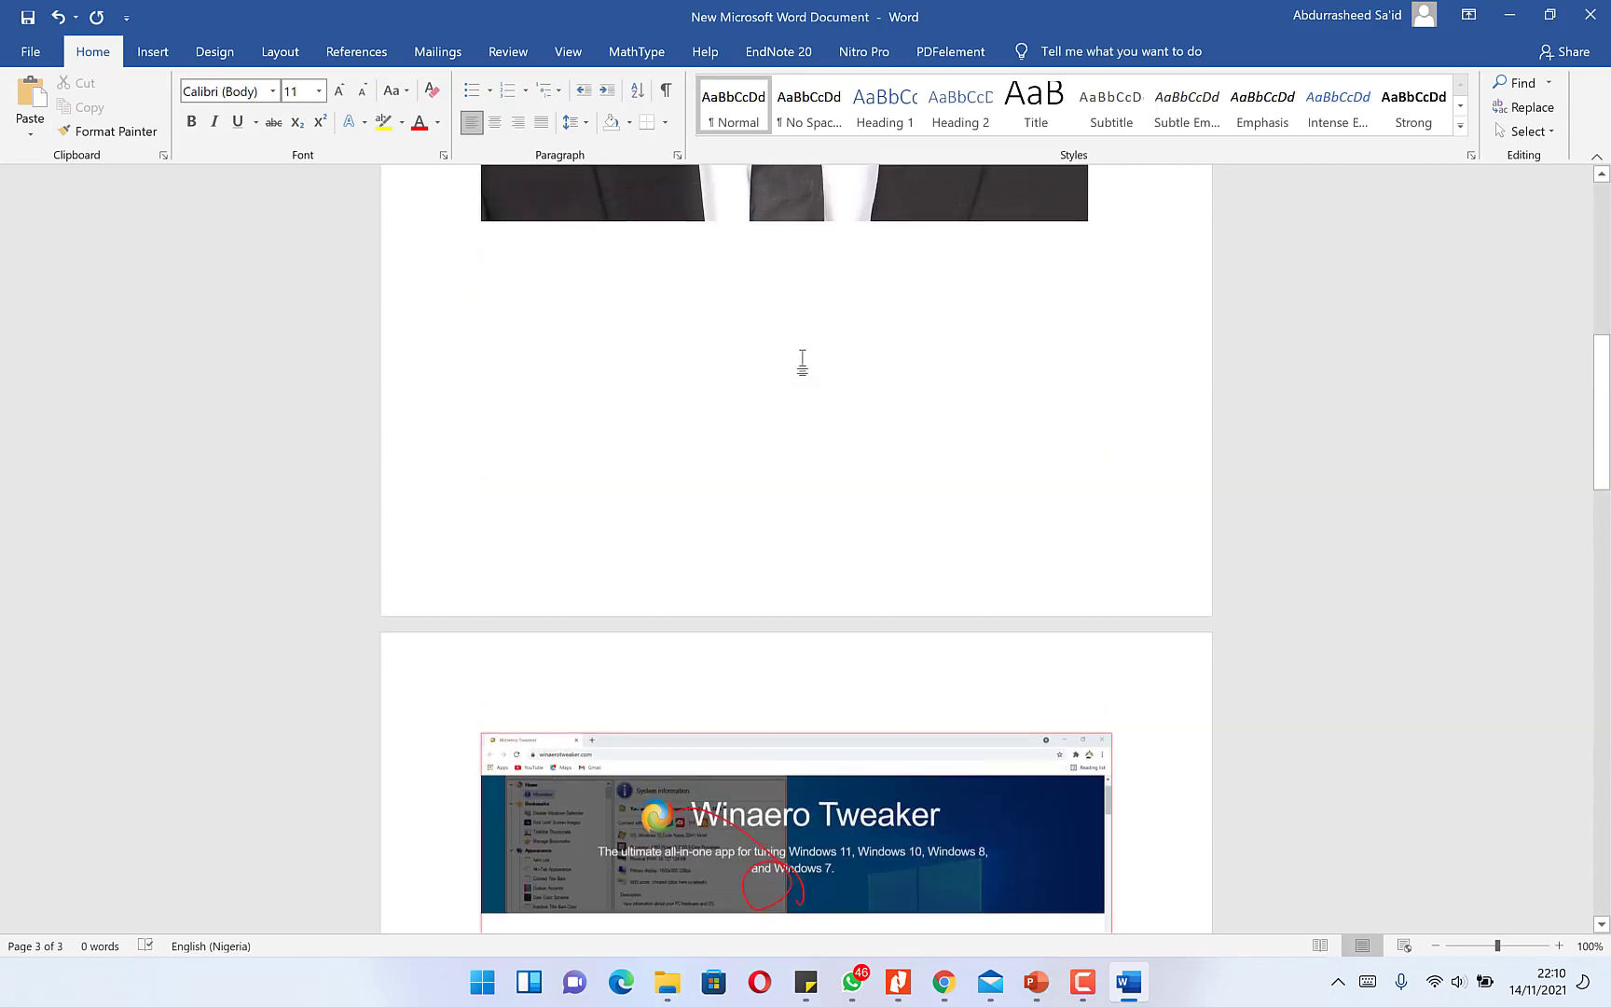
# Step: Scroll through the pasted pictures and select the portrait photo
pyautogui.click(863, 478)
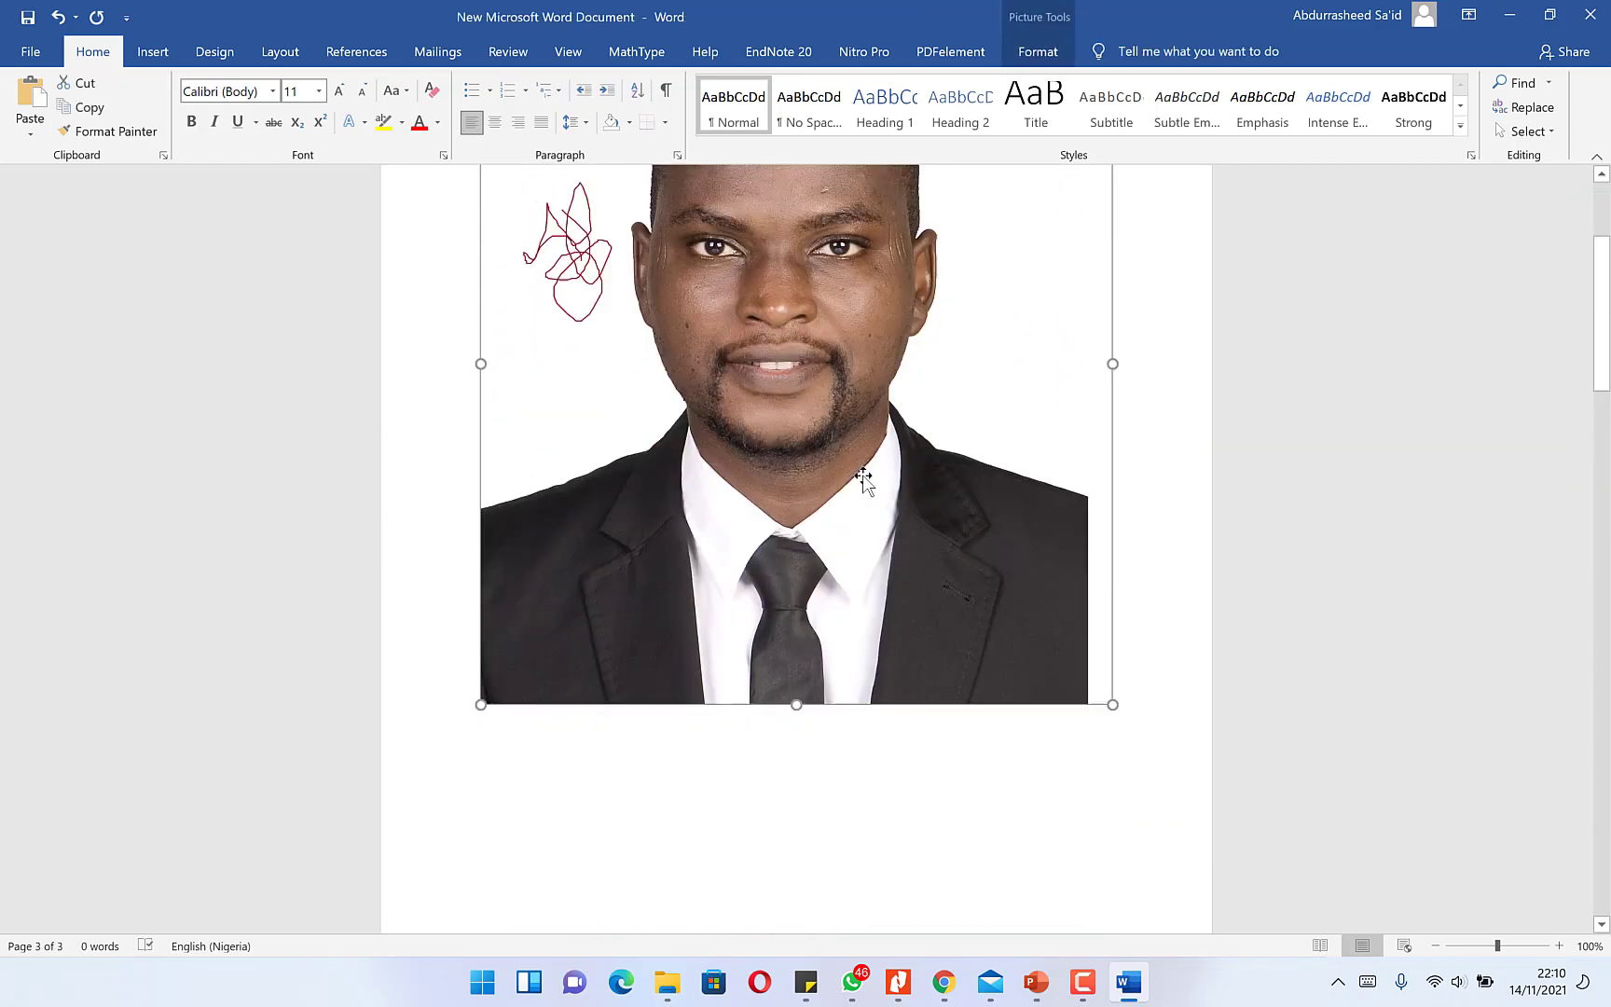
pyautogui.scroll(-5, 862, 466)
pyautogui.scroll(-5, 861, 452)
pyautogui.scroll(-1, 859, 401)
pyautogui.scroll(-3, 864, 396)
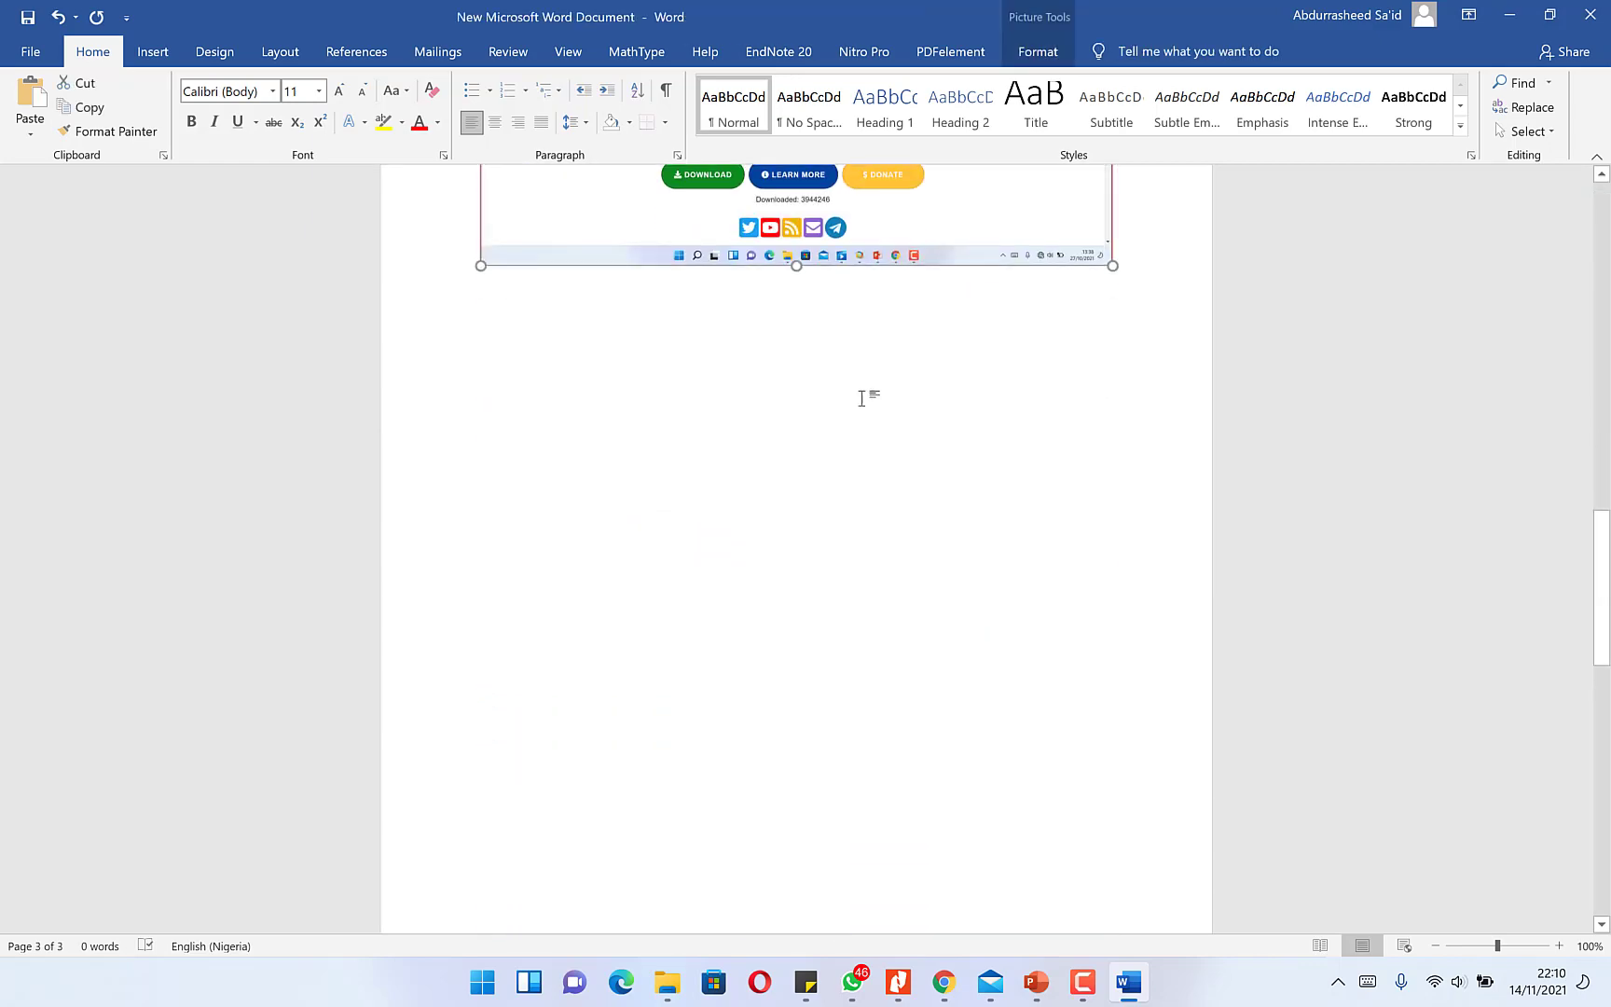
pyautogui.scroll(-5, 864, 393)
pyautogui.scroll(-5, 863, 387)
pyautogui.click(844, 326)
pyautogui.scroll(2, 857, 336)
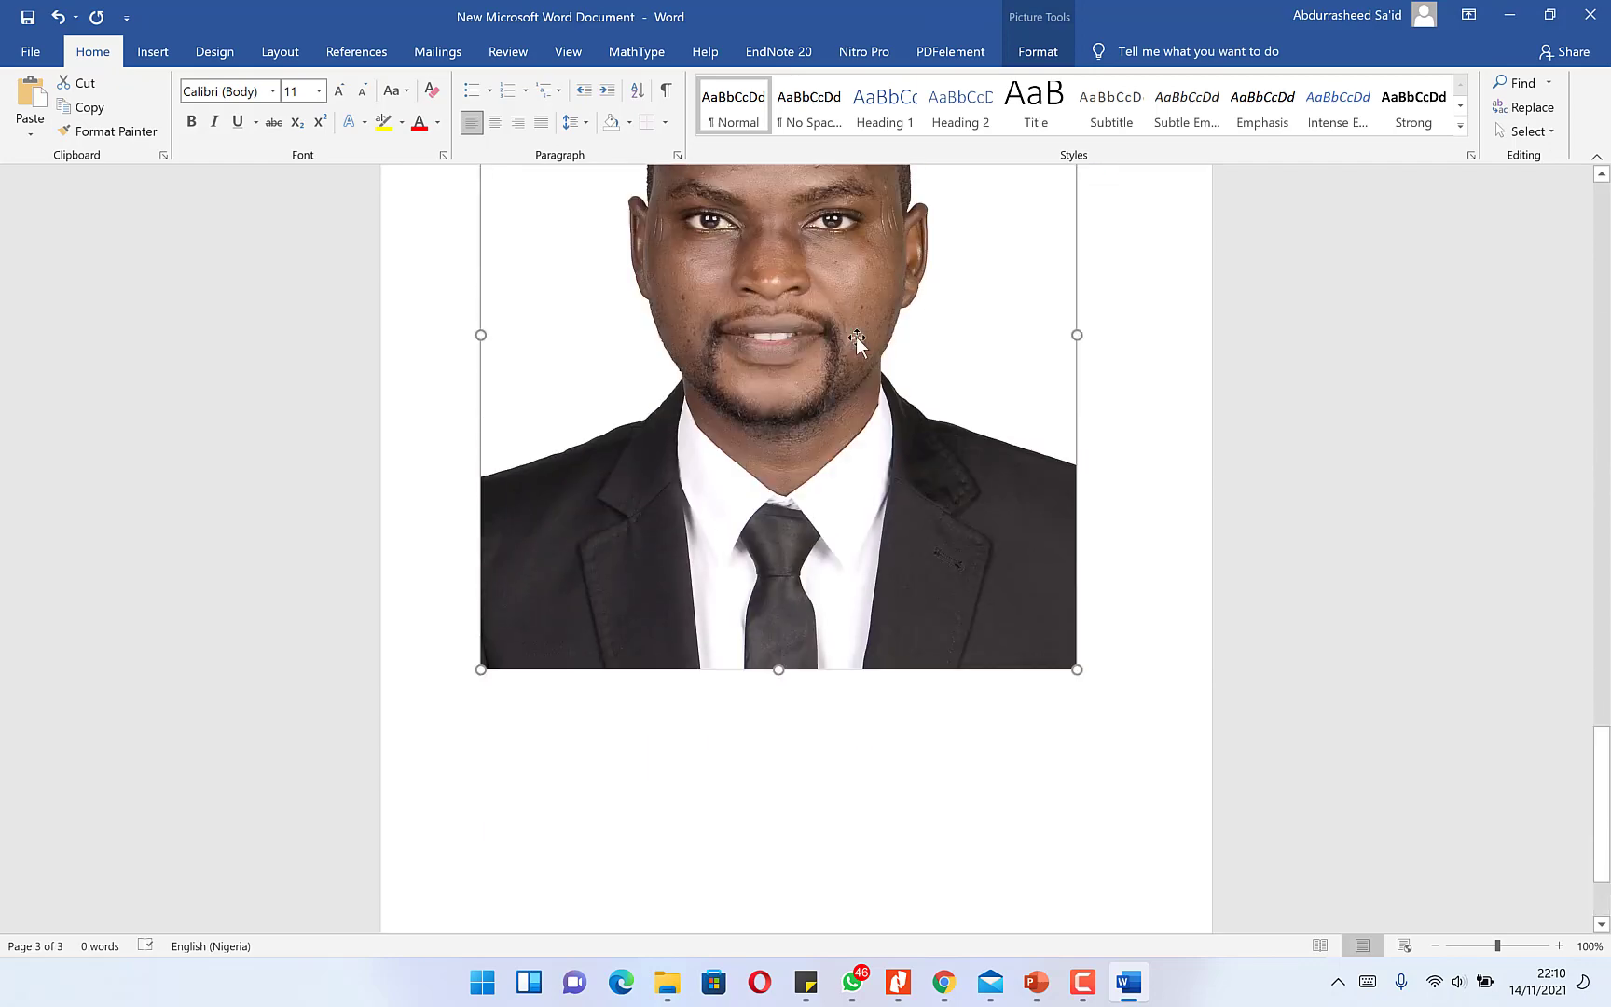
pyautogui.scroll(3, 839, 401)
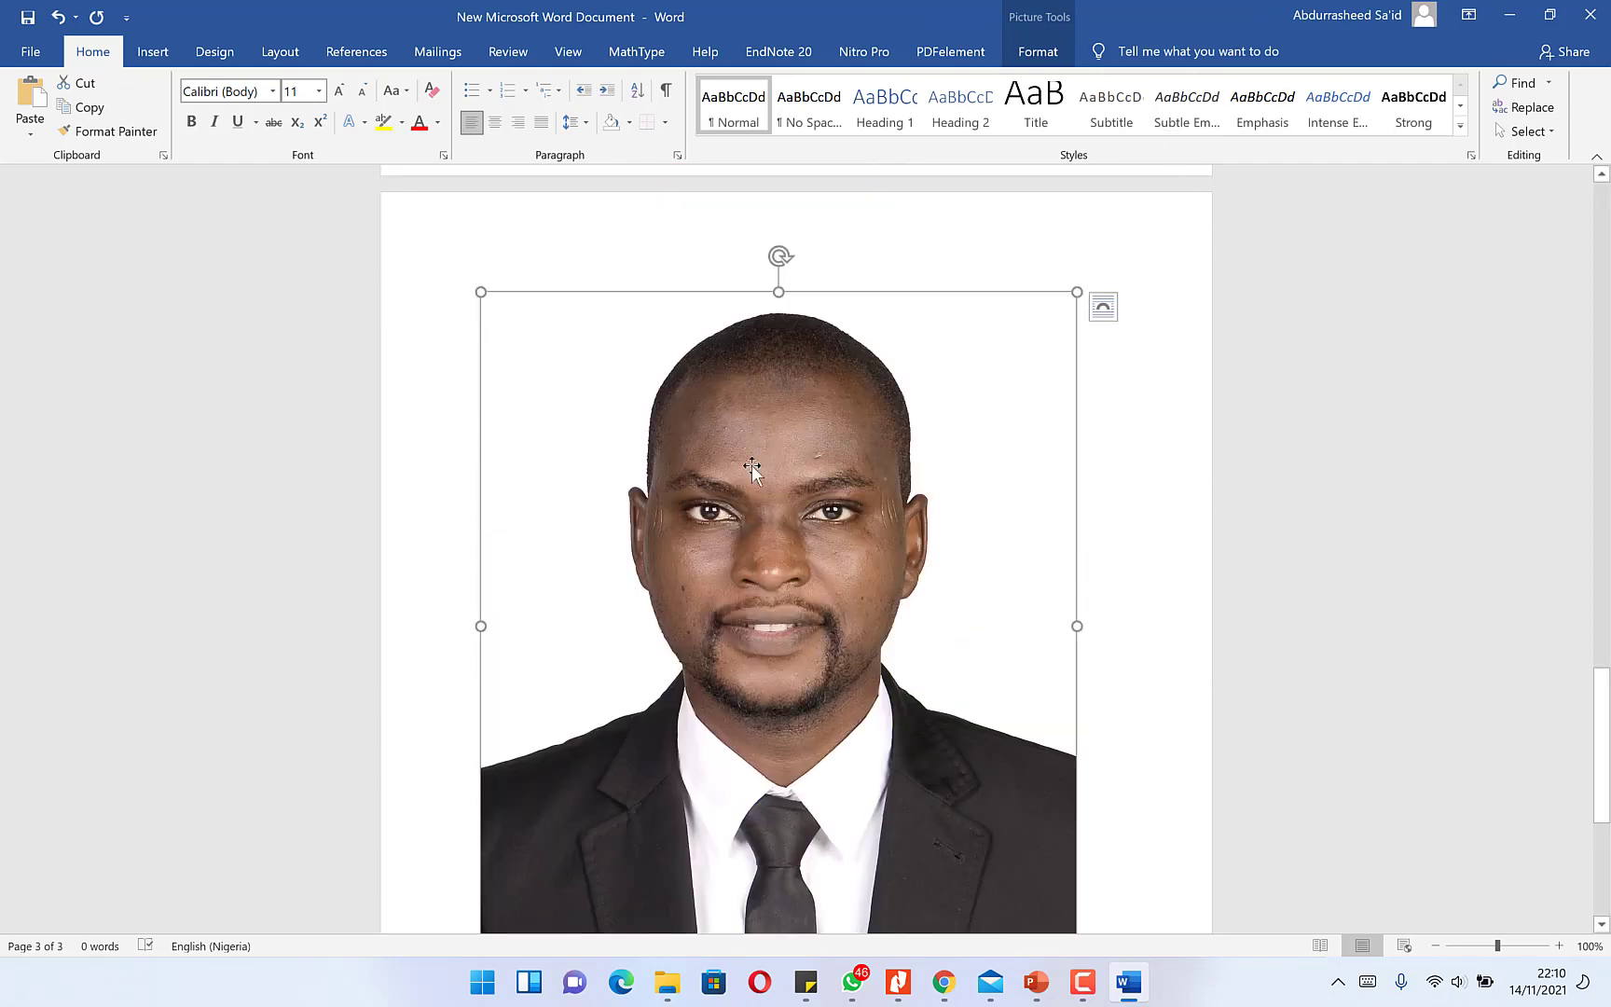
# Step: Save the document and minimize Word to check the file in File Explorer
pyautogui.click(29, 25)
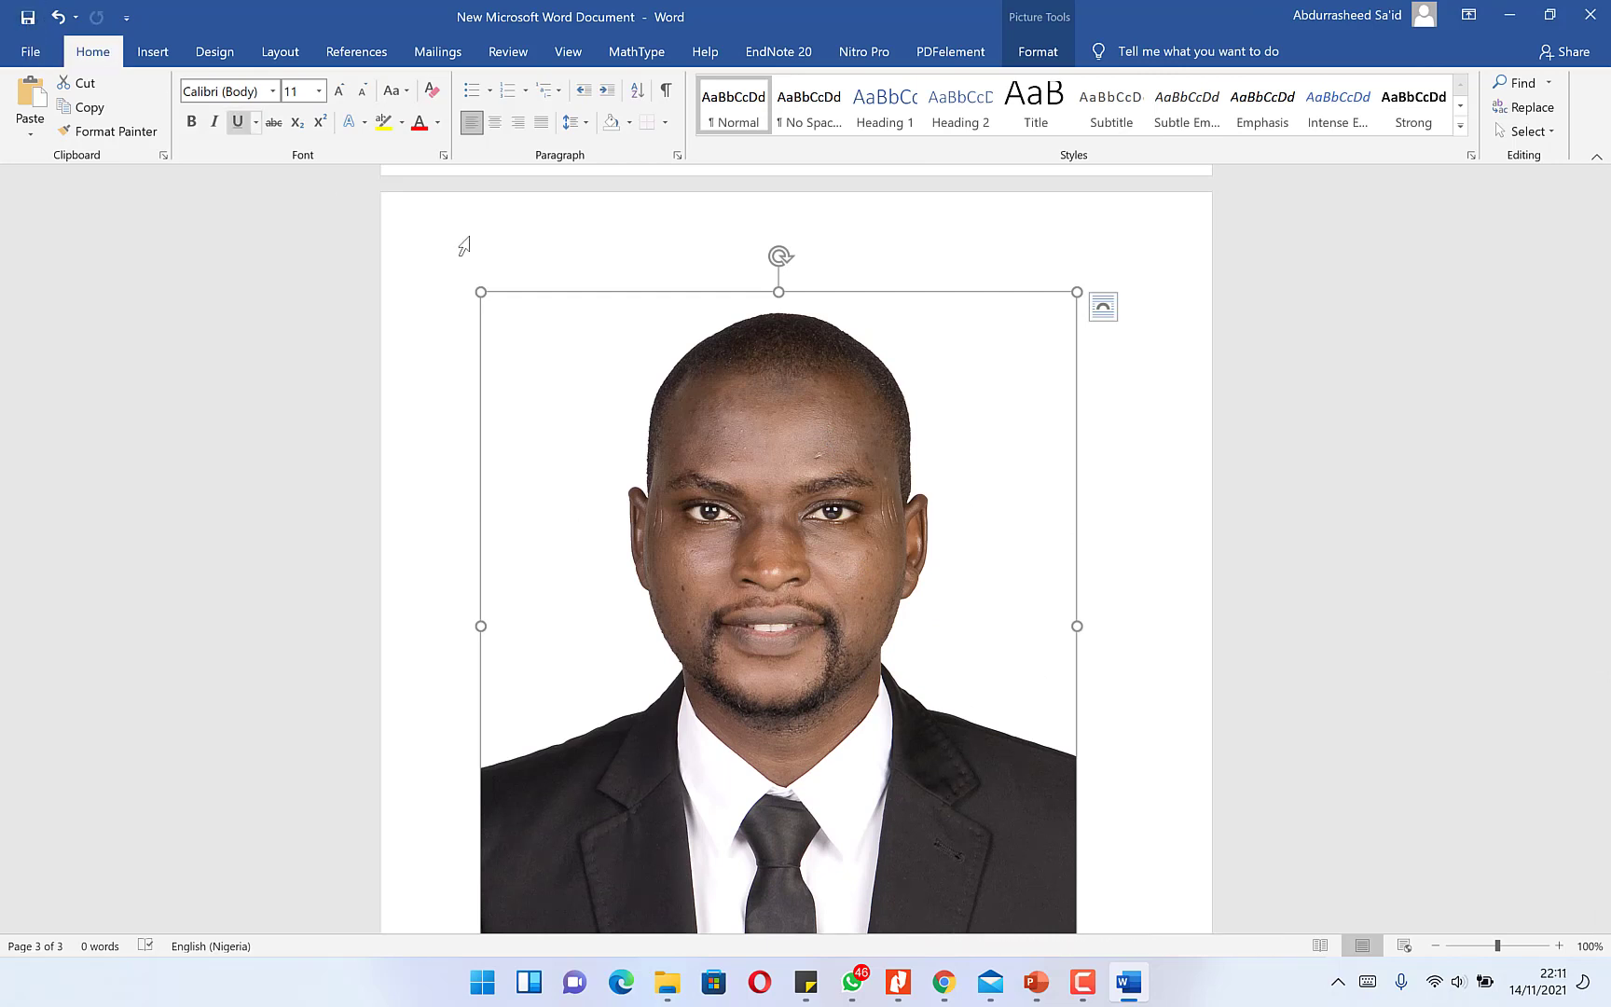
pyautogui.click(1511, 17)
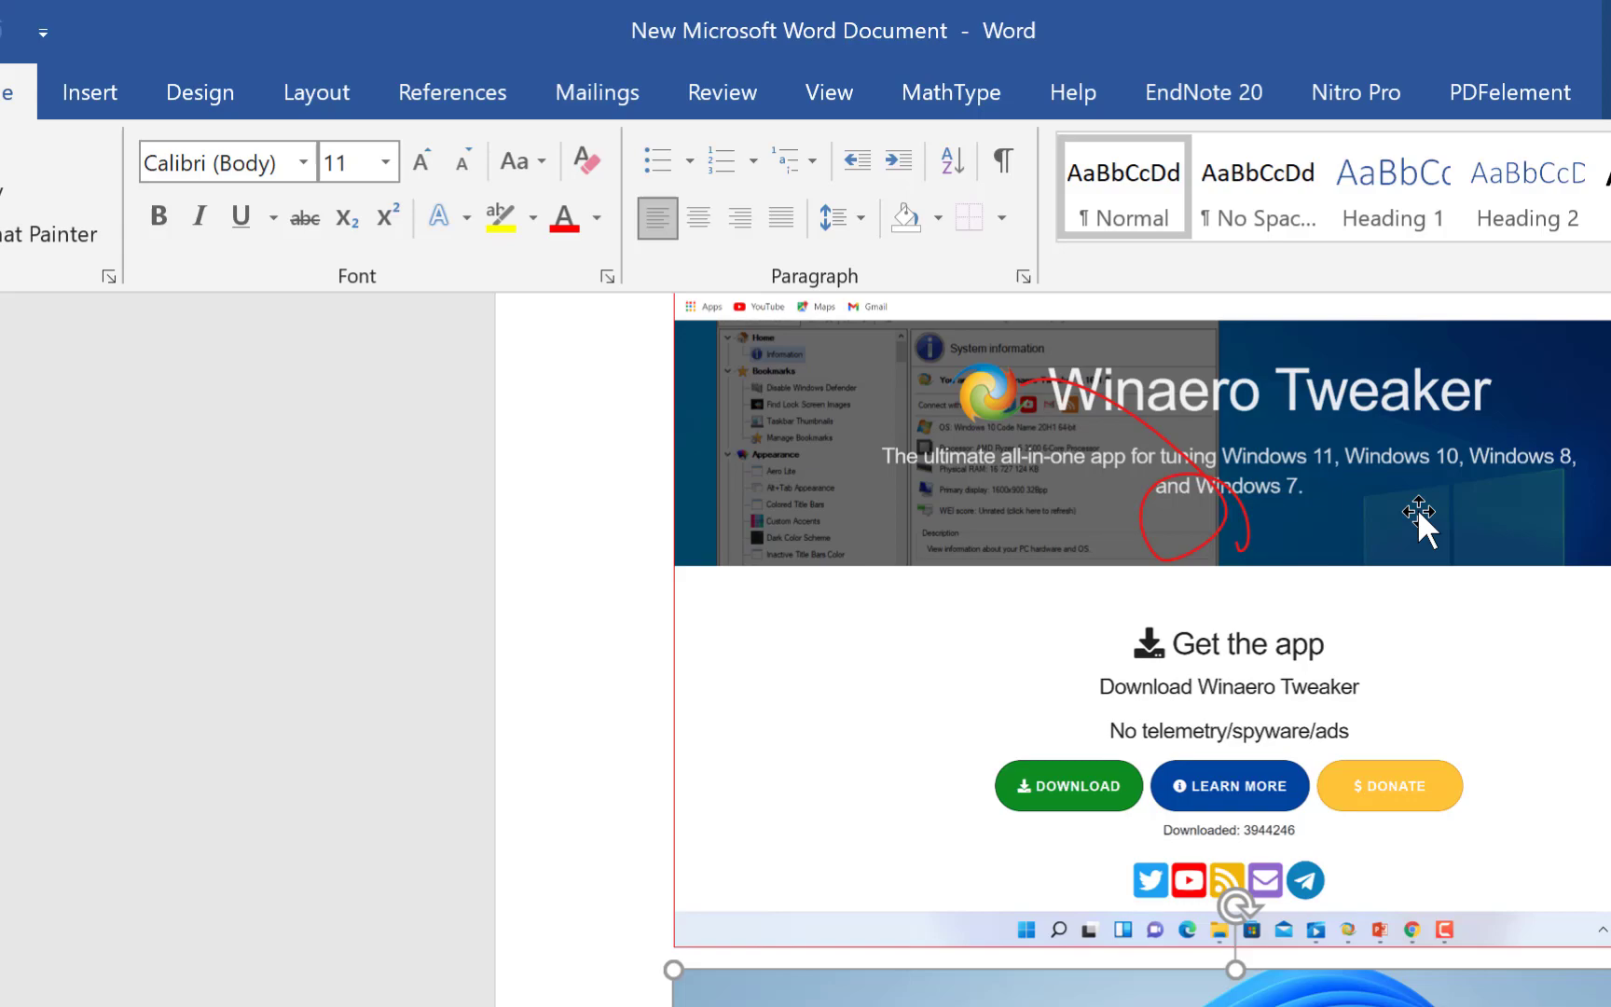
pyautogui.scroll(3, 941, 432)
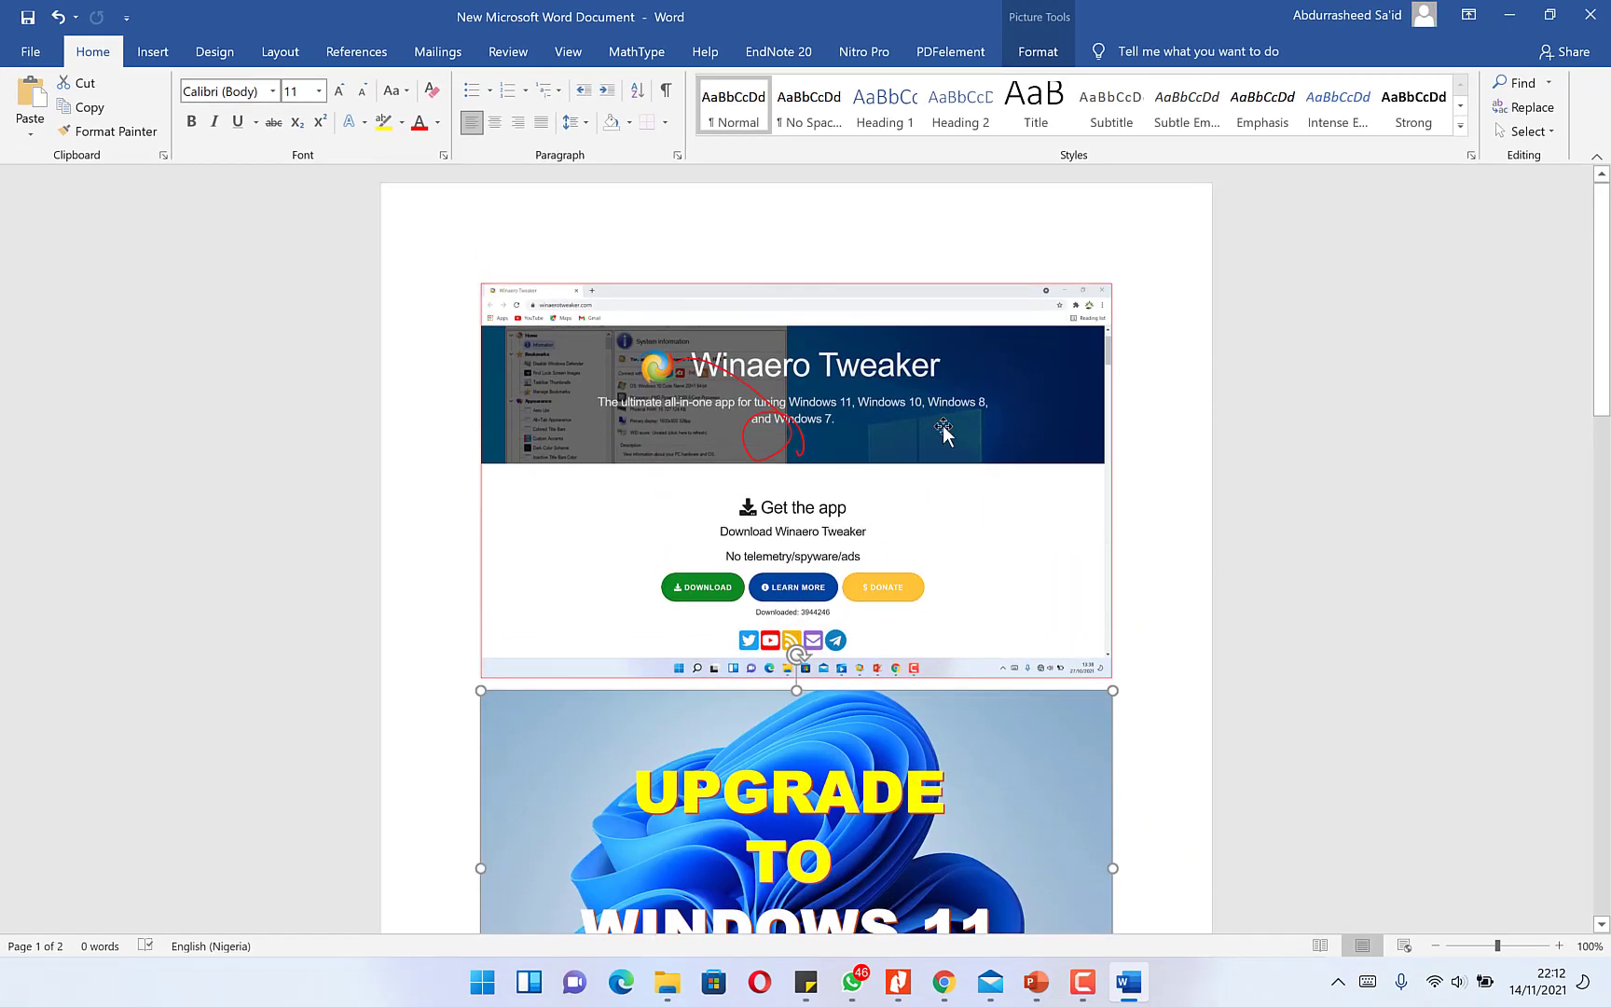
# Step: Select the portrait photo on the second page
pyautogui.scroll(-2, 839, 419)
pyautogui.scroll(-5, 825, 503)
pyautogui.scroll(-1, 823, 503)
pyautogui.scroll(-3, 823, 503)
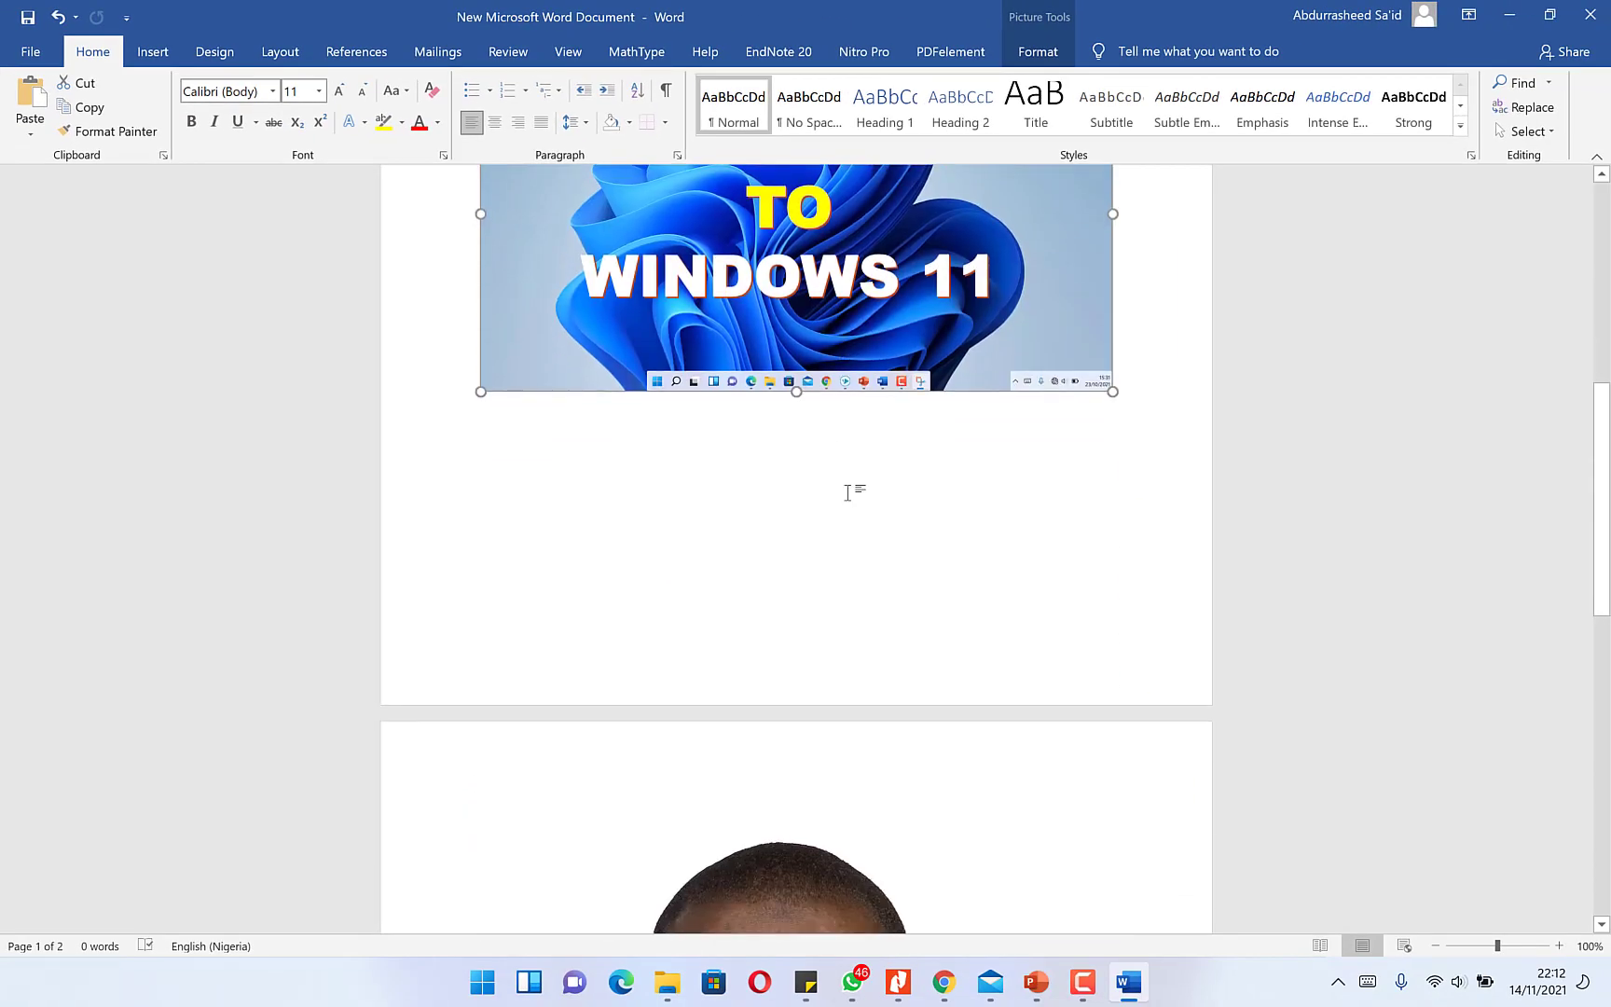
pyautogui.scroll(-5, 823, 503)
pyautogui.scroll(-1, 820, 499)
pyautogui.click(819, 406)
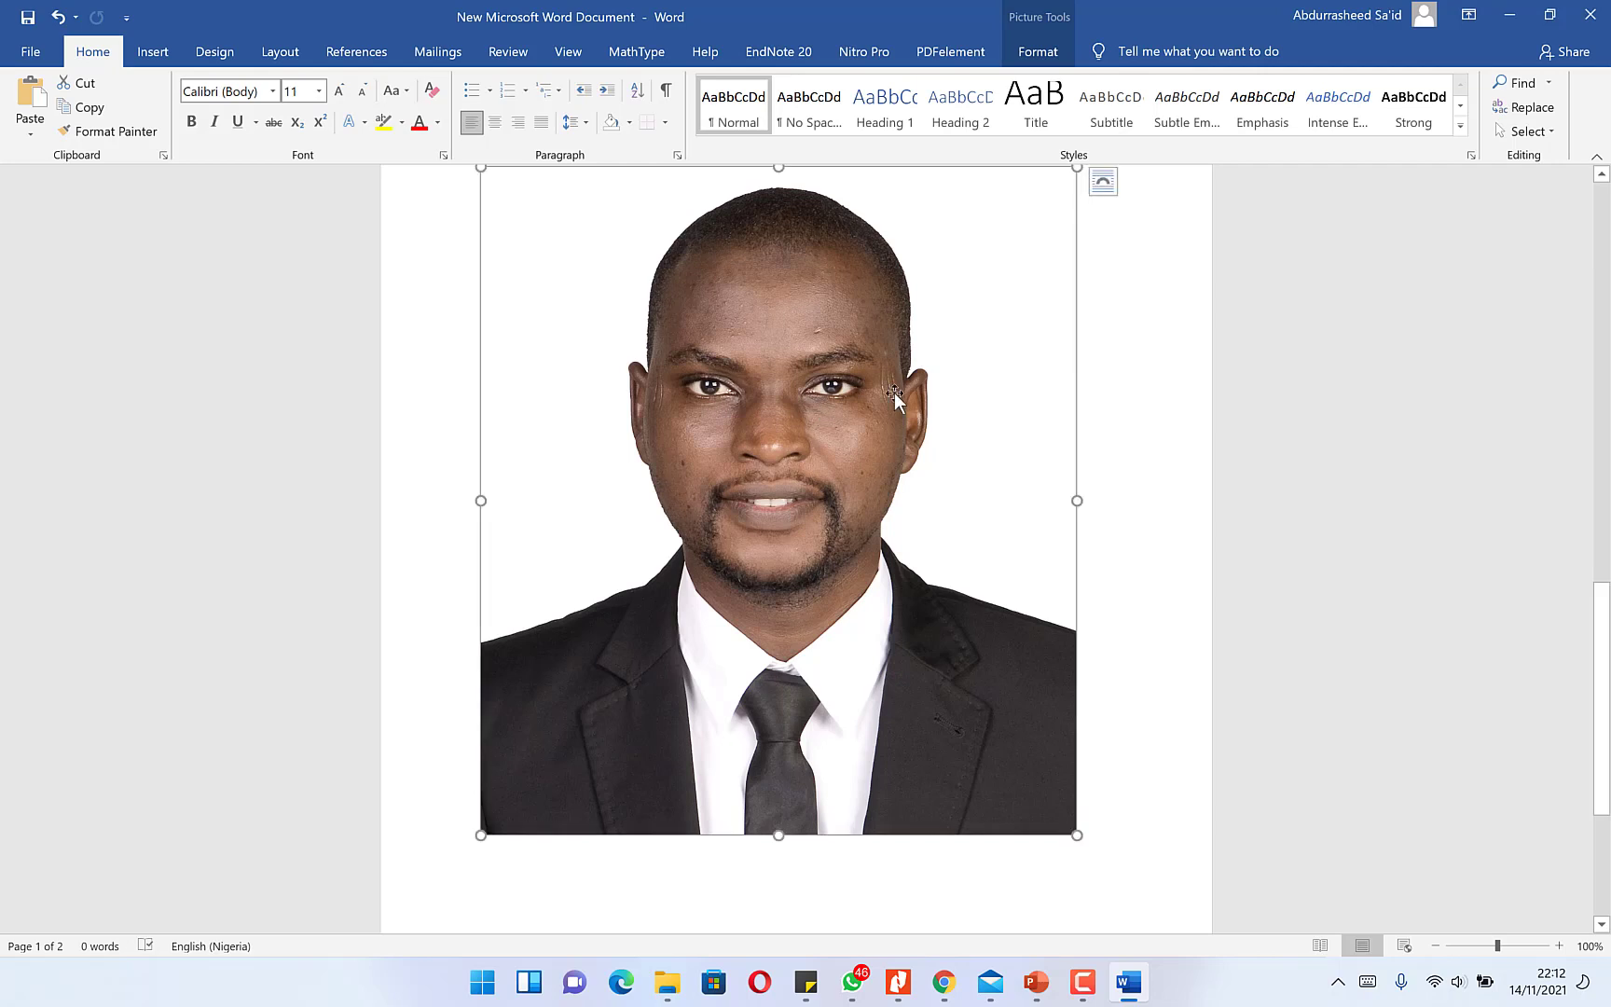
# Step: In Compress Pictures, untick 'Apply only to this picture' and choose E-mail (96 ppi)
pyautogui.doubleClick(818, 390)
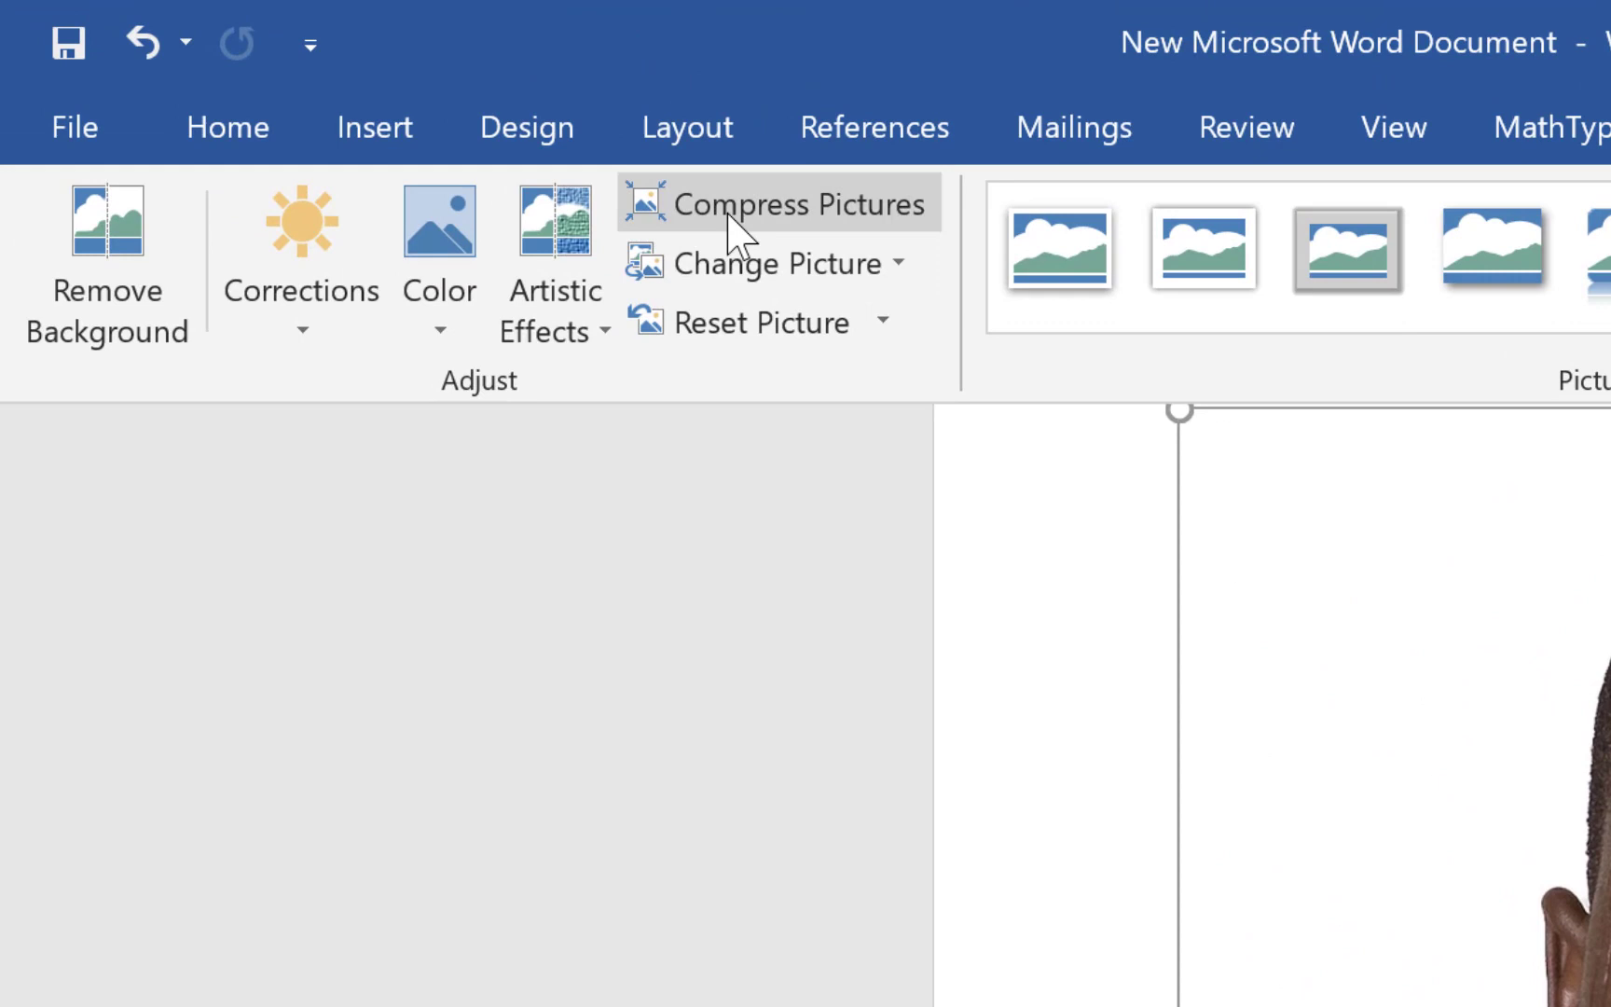
pyautogui.click(770, 213)
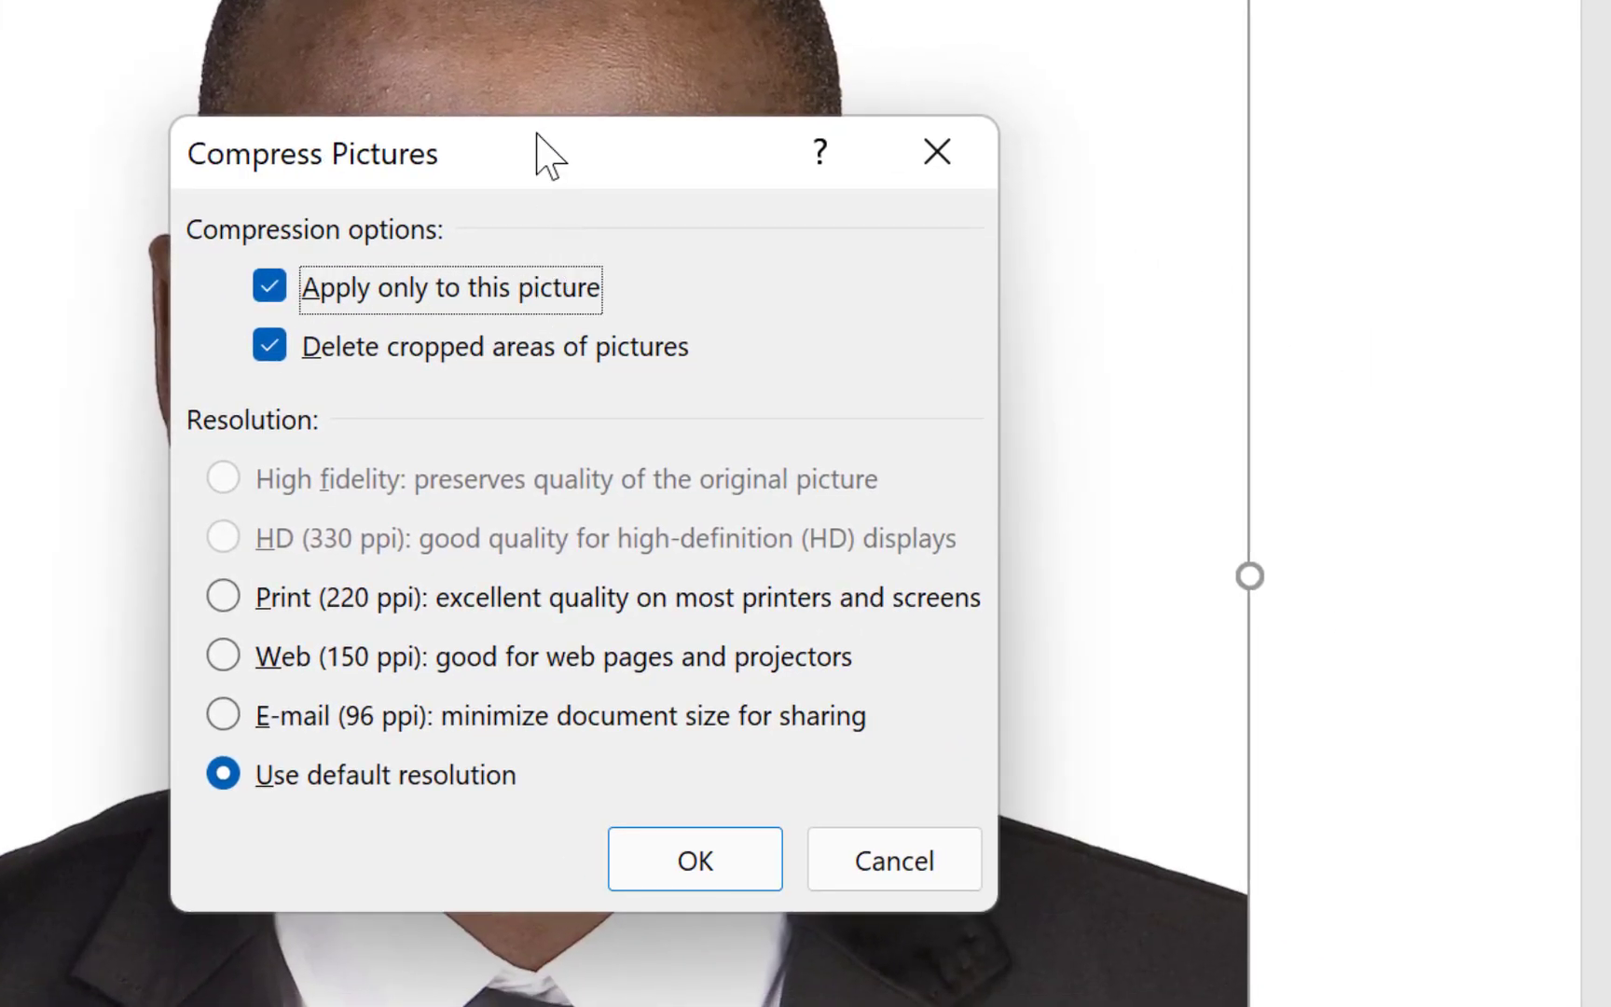
pyautogui.moveTo(546, 155); pyautogui.dragTo(1466, 107)
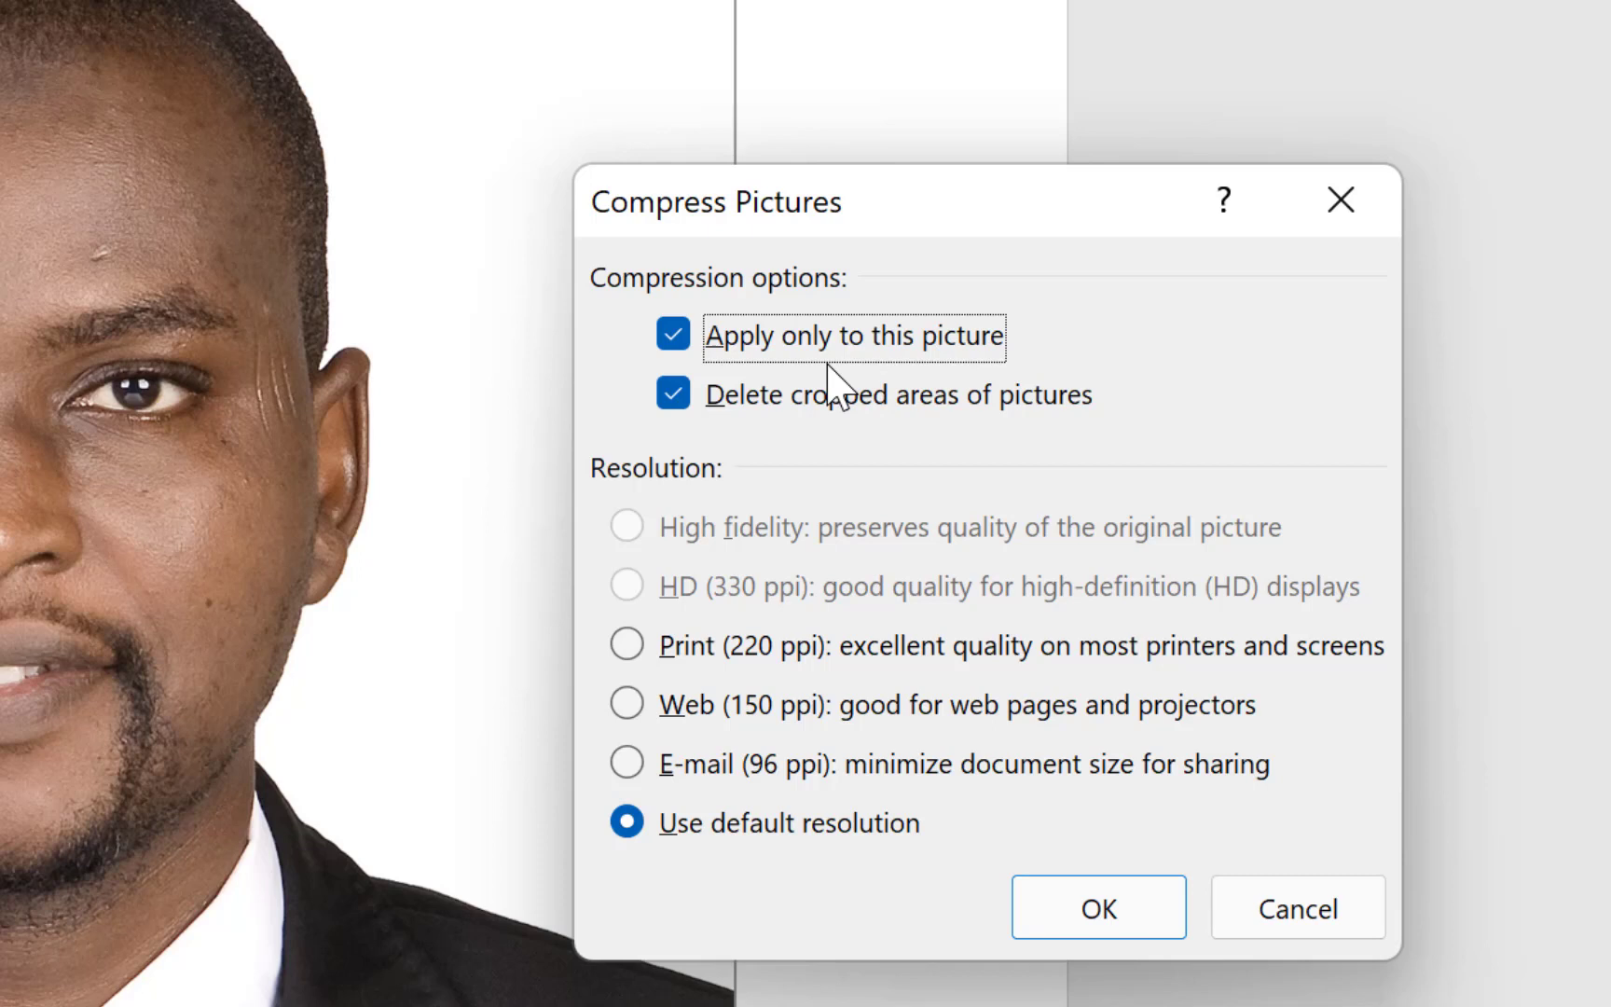
pyautogui.click(690, 339)
pyautogui.click(628, 765)
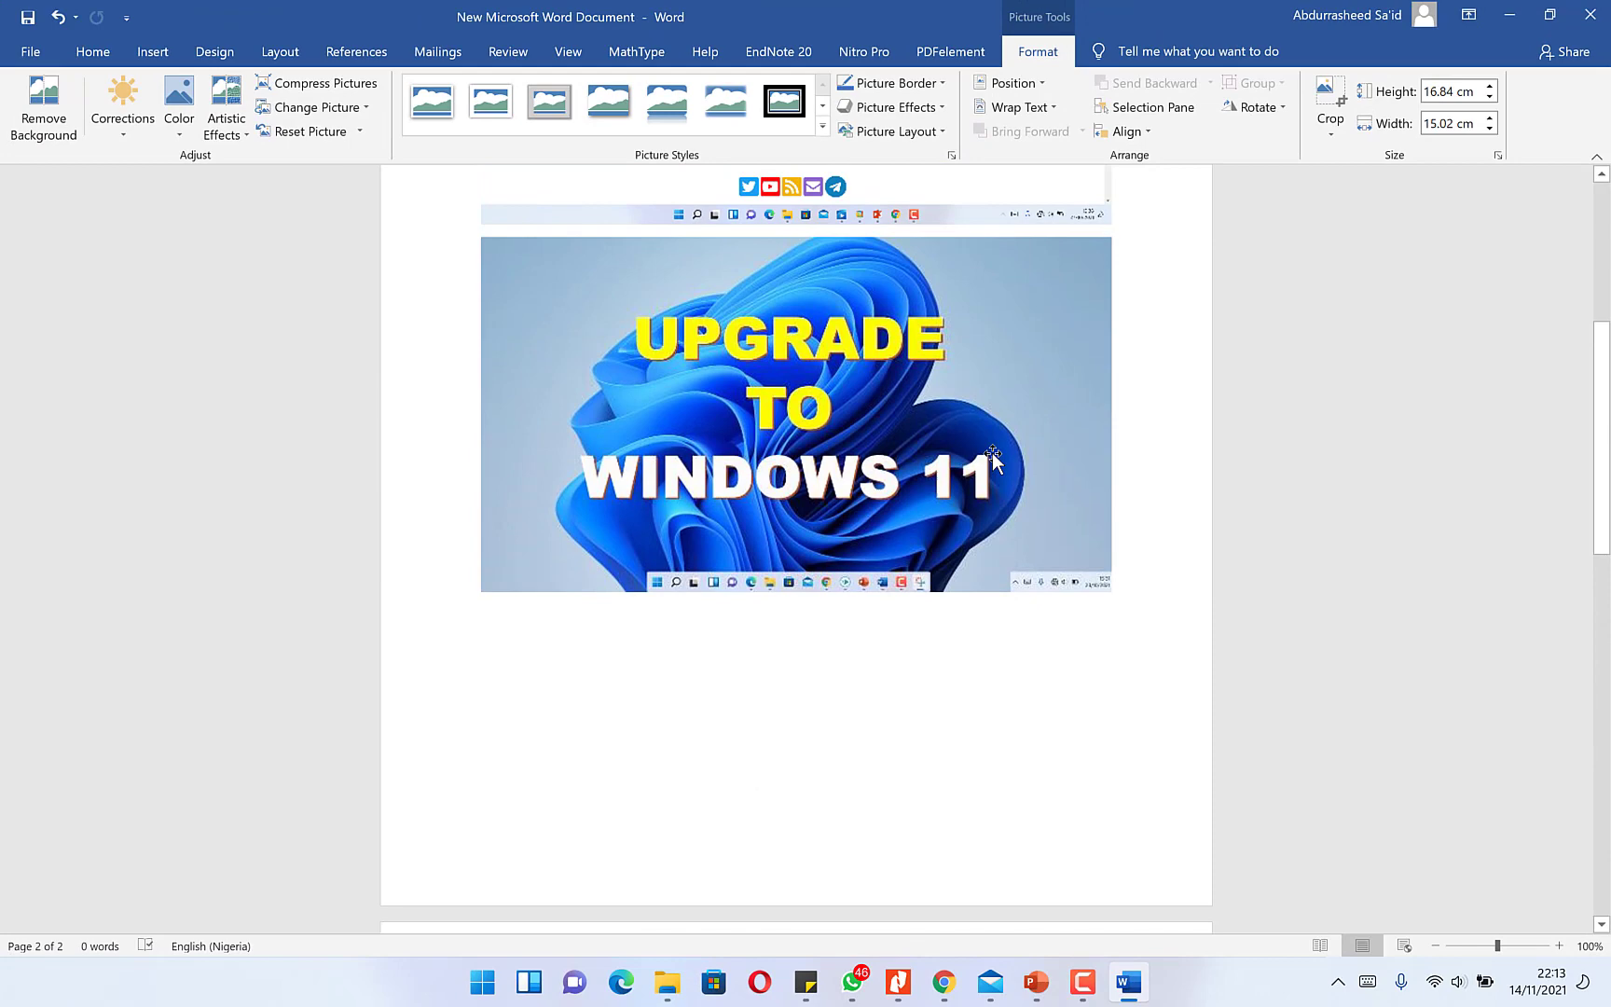
pyautogui.scroll(3, 993, 454)
pyautogui.scroll(3, 991, 452)
# Step: With the Winaero Tweaker screenshot selected, compress all pictures to E-mail (96 ppi)
pyautogui.click(766, 394)
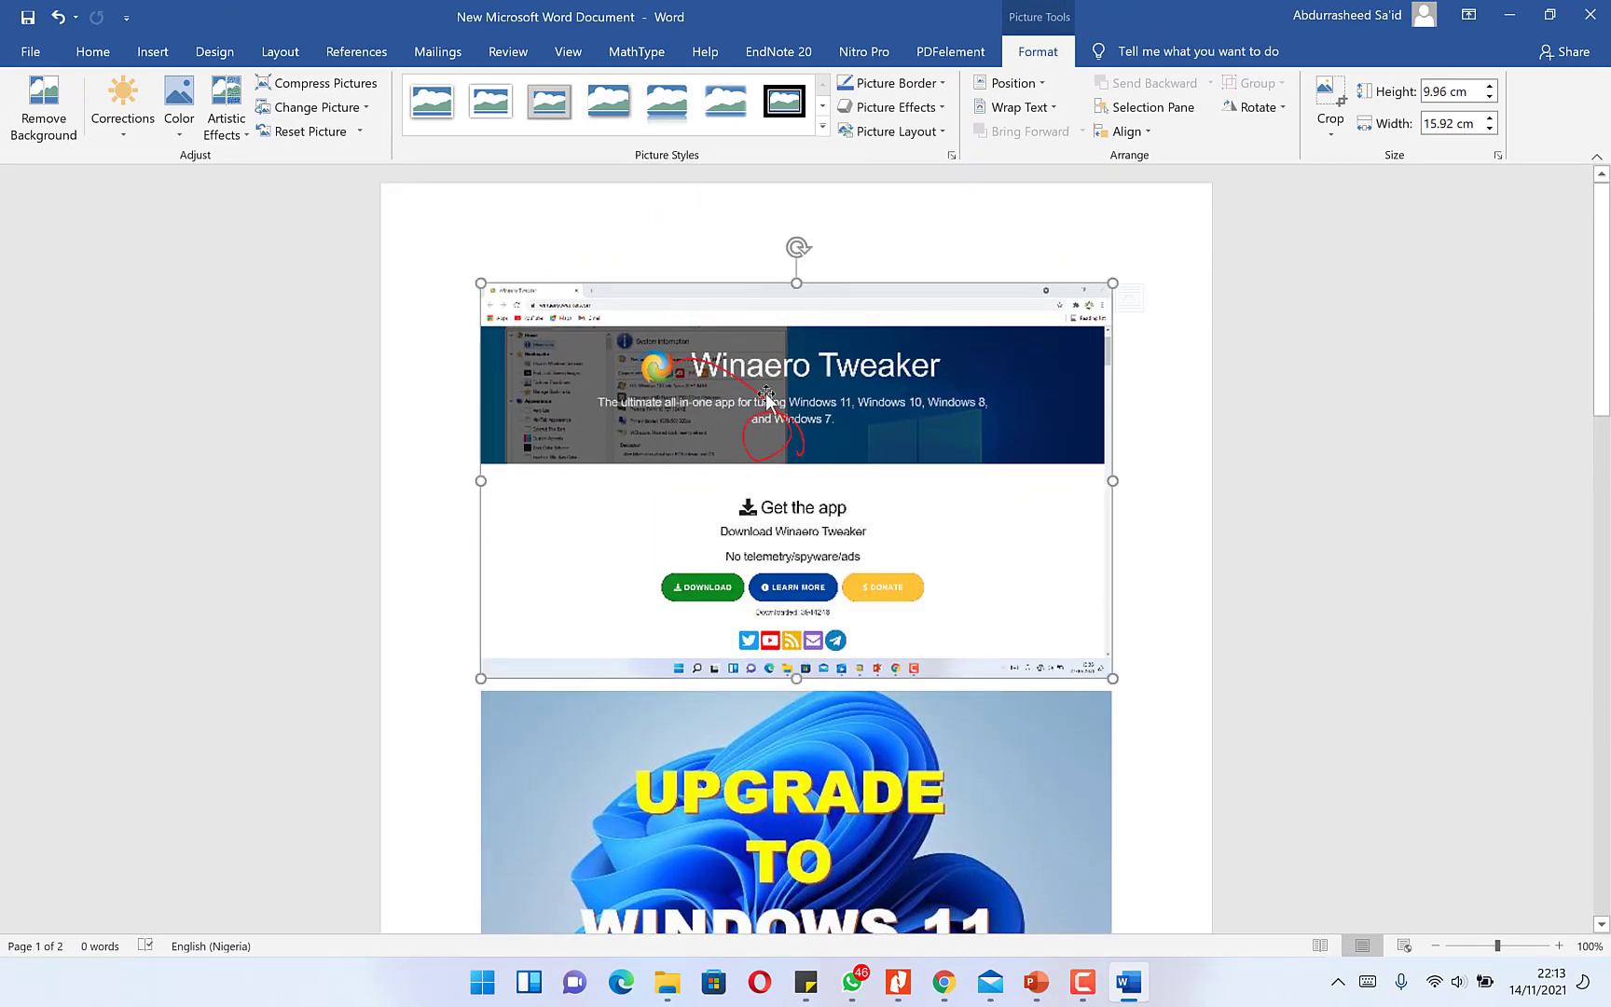
pyautogui.click(356, 51)
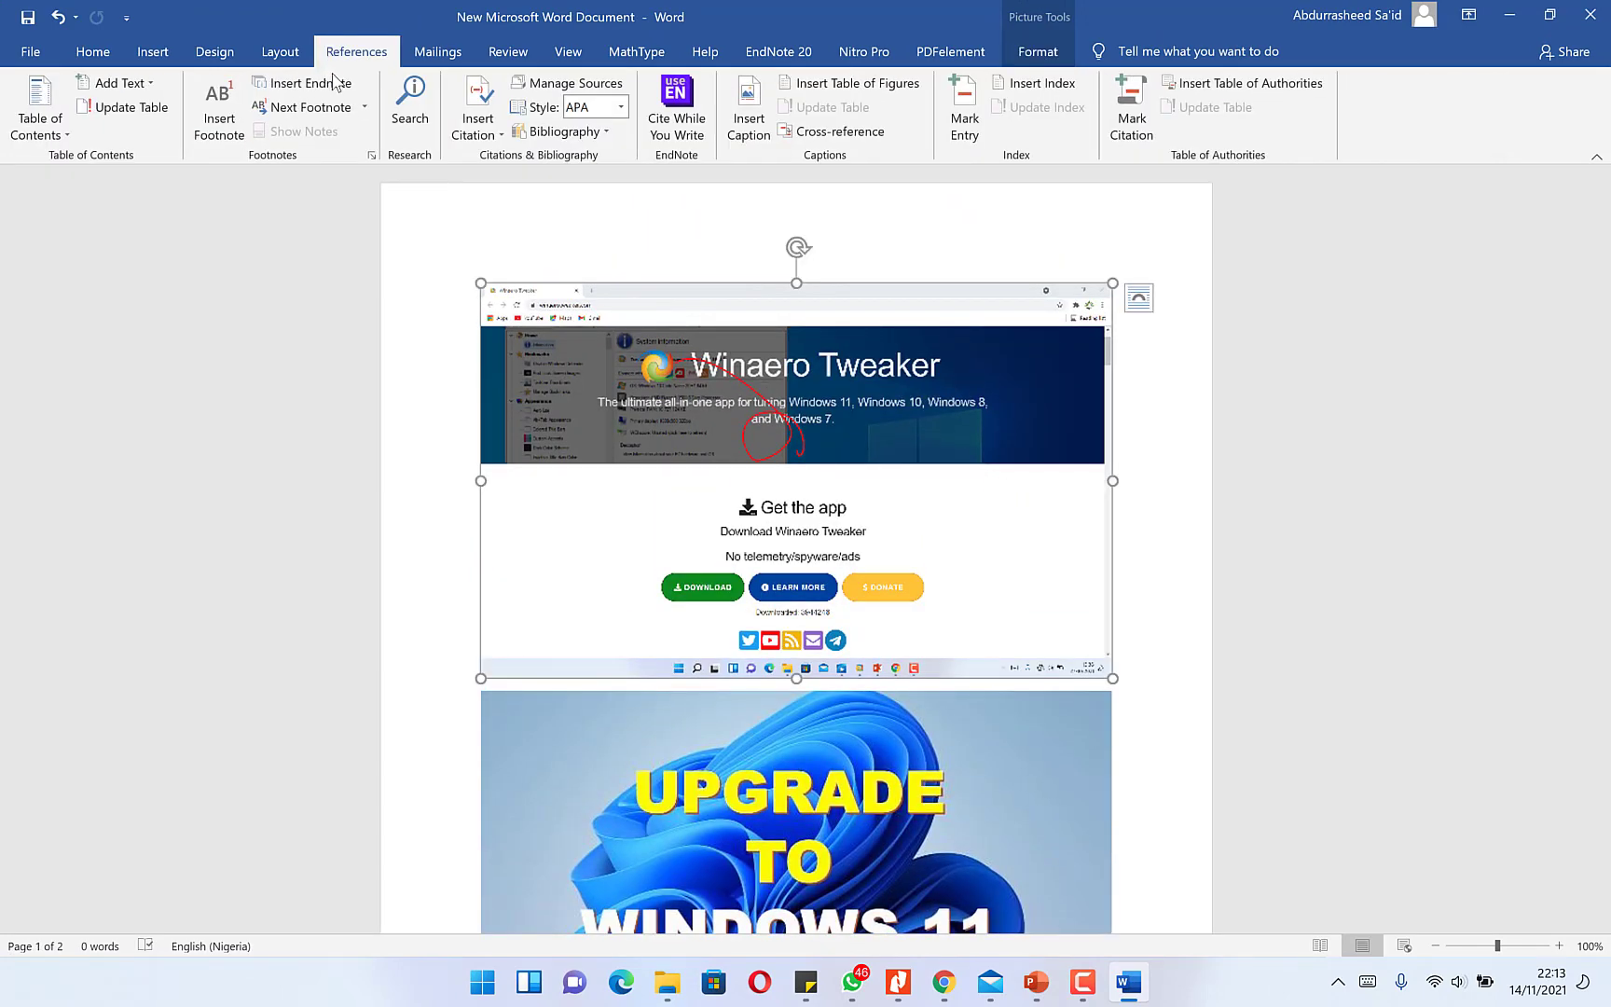
pyautogui.click(1038, 51)
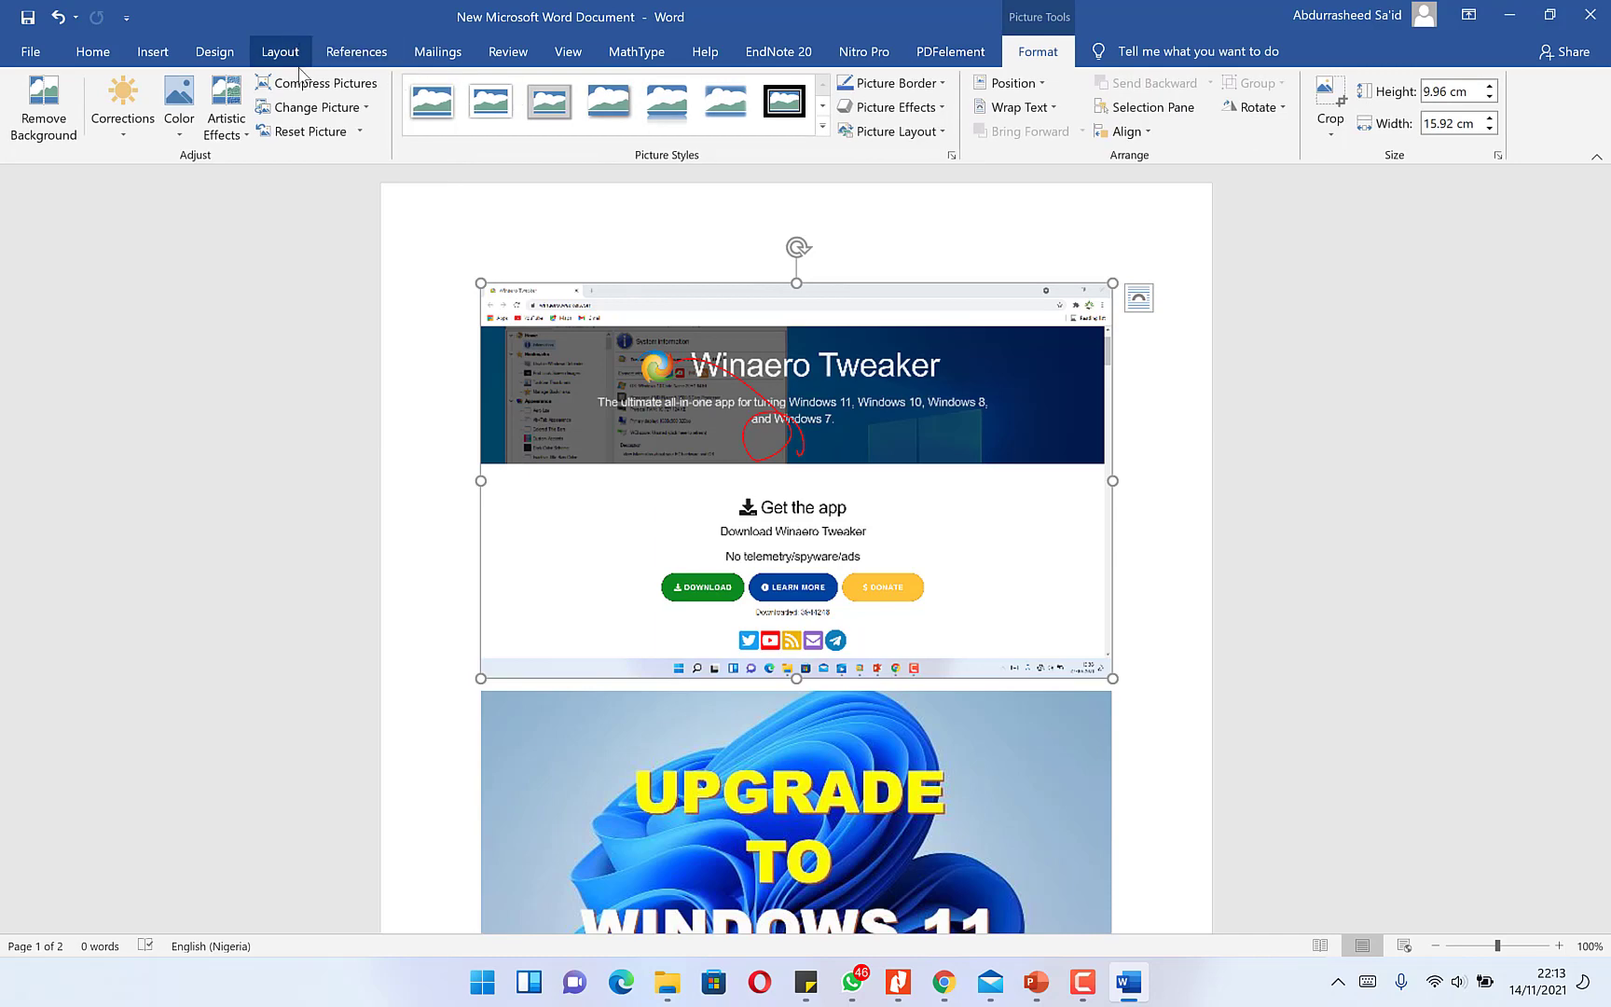
pyautogui.click(329, 87)
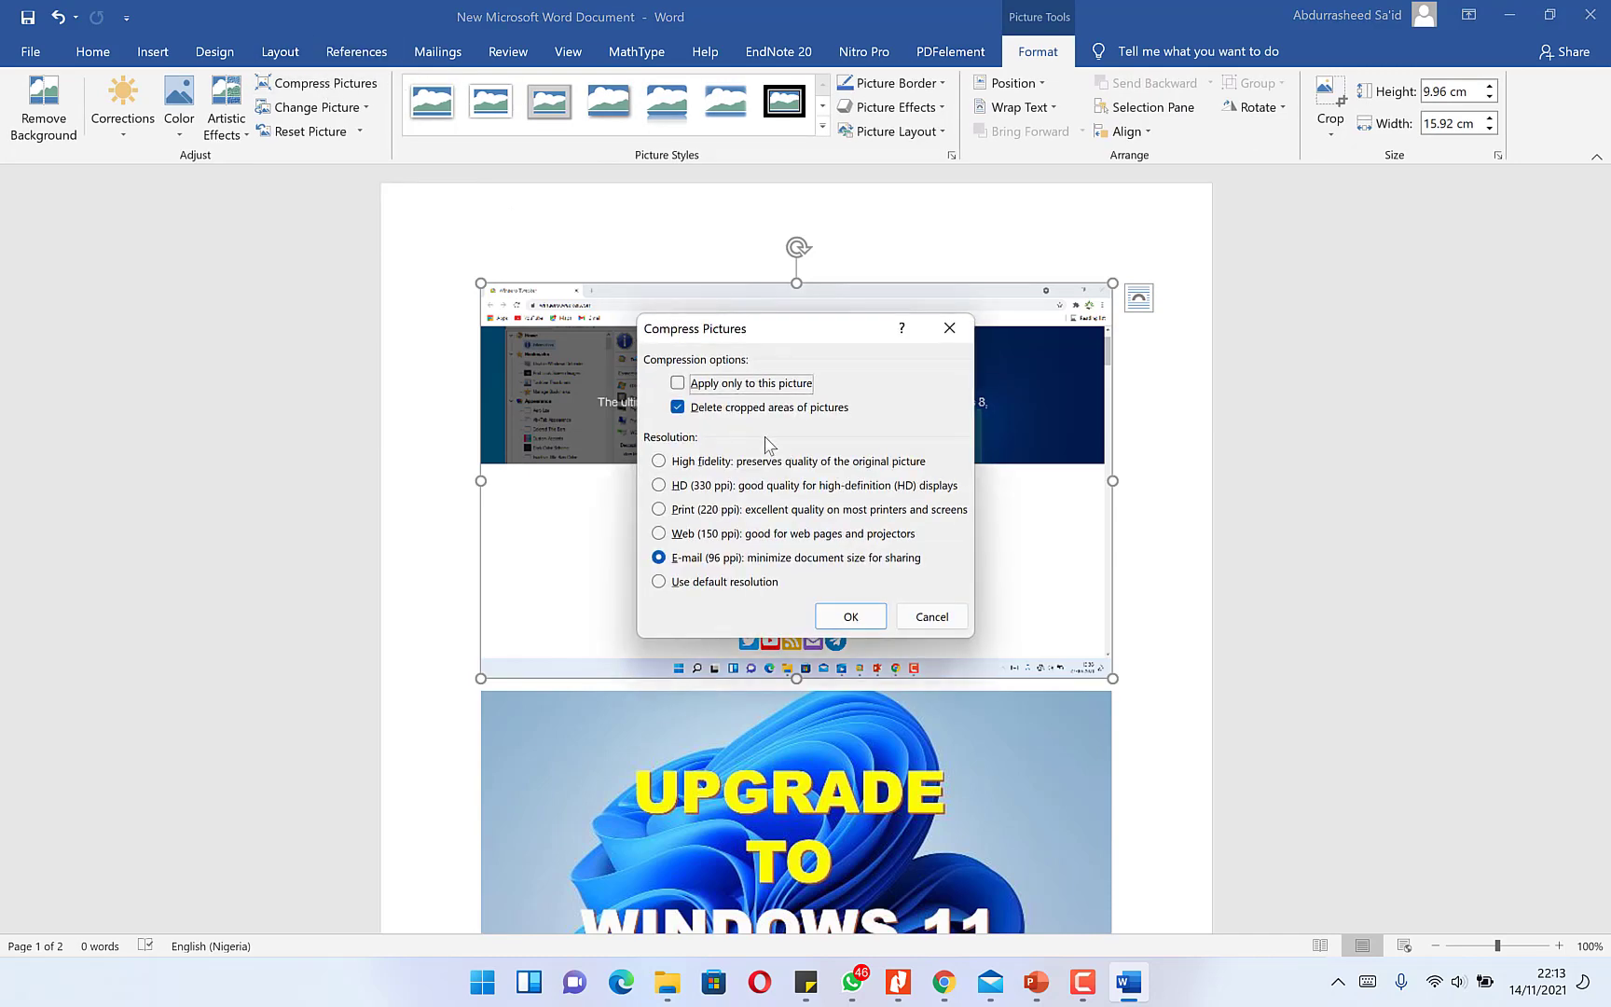
pyautogui.click(659, 557)
pyautogui.click(851, 616)
# Step: Select the UPGRADE TO WINDOWS 11 picture and verify the compression settings
pyautogui.click(914, 714)
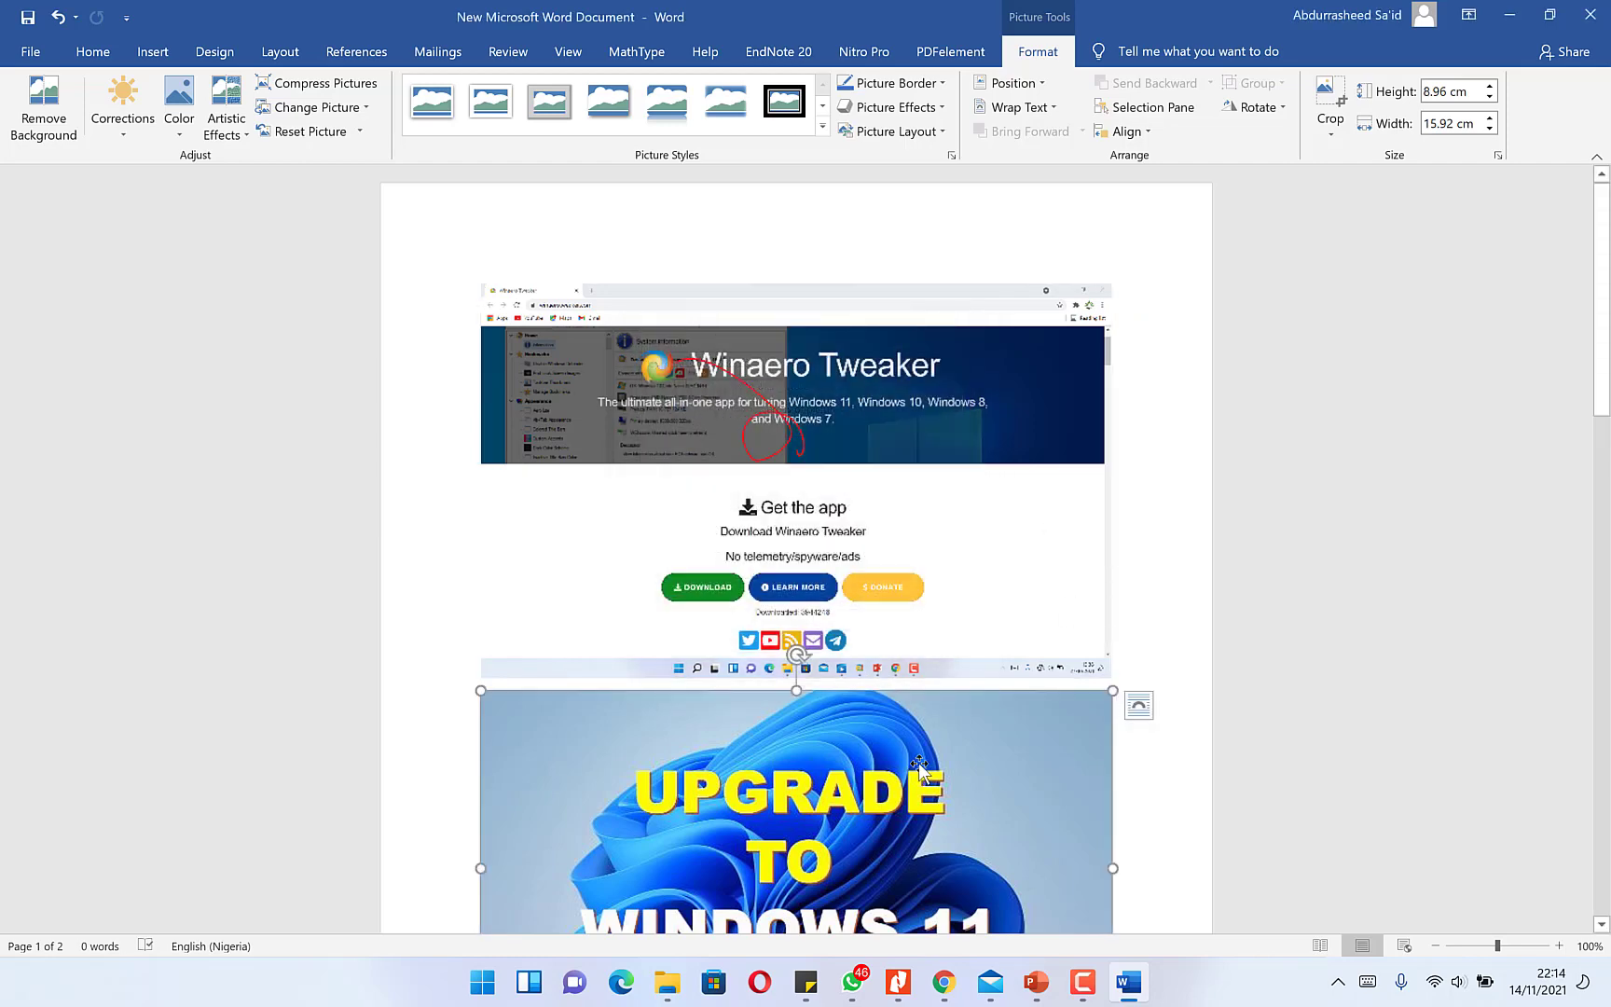
pyautogui.click(338, 91)
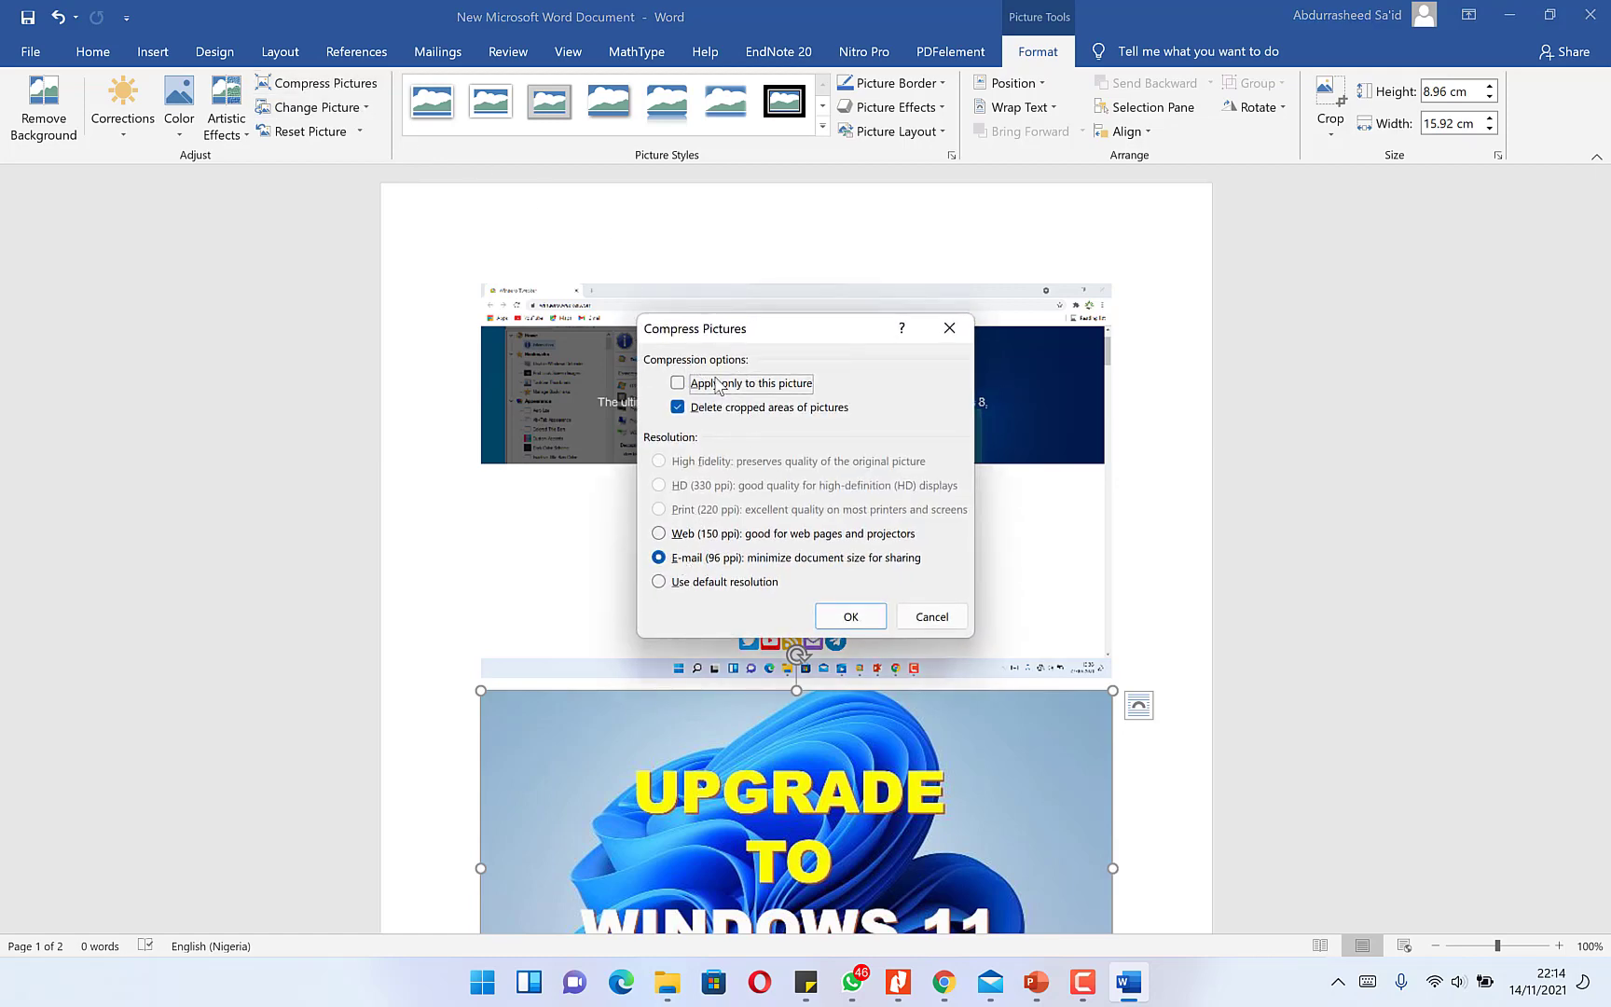
pyautogui.click(931, 616)
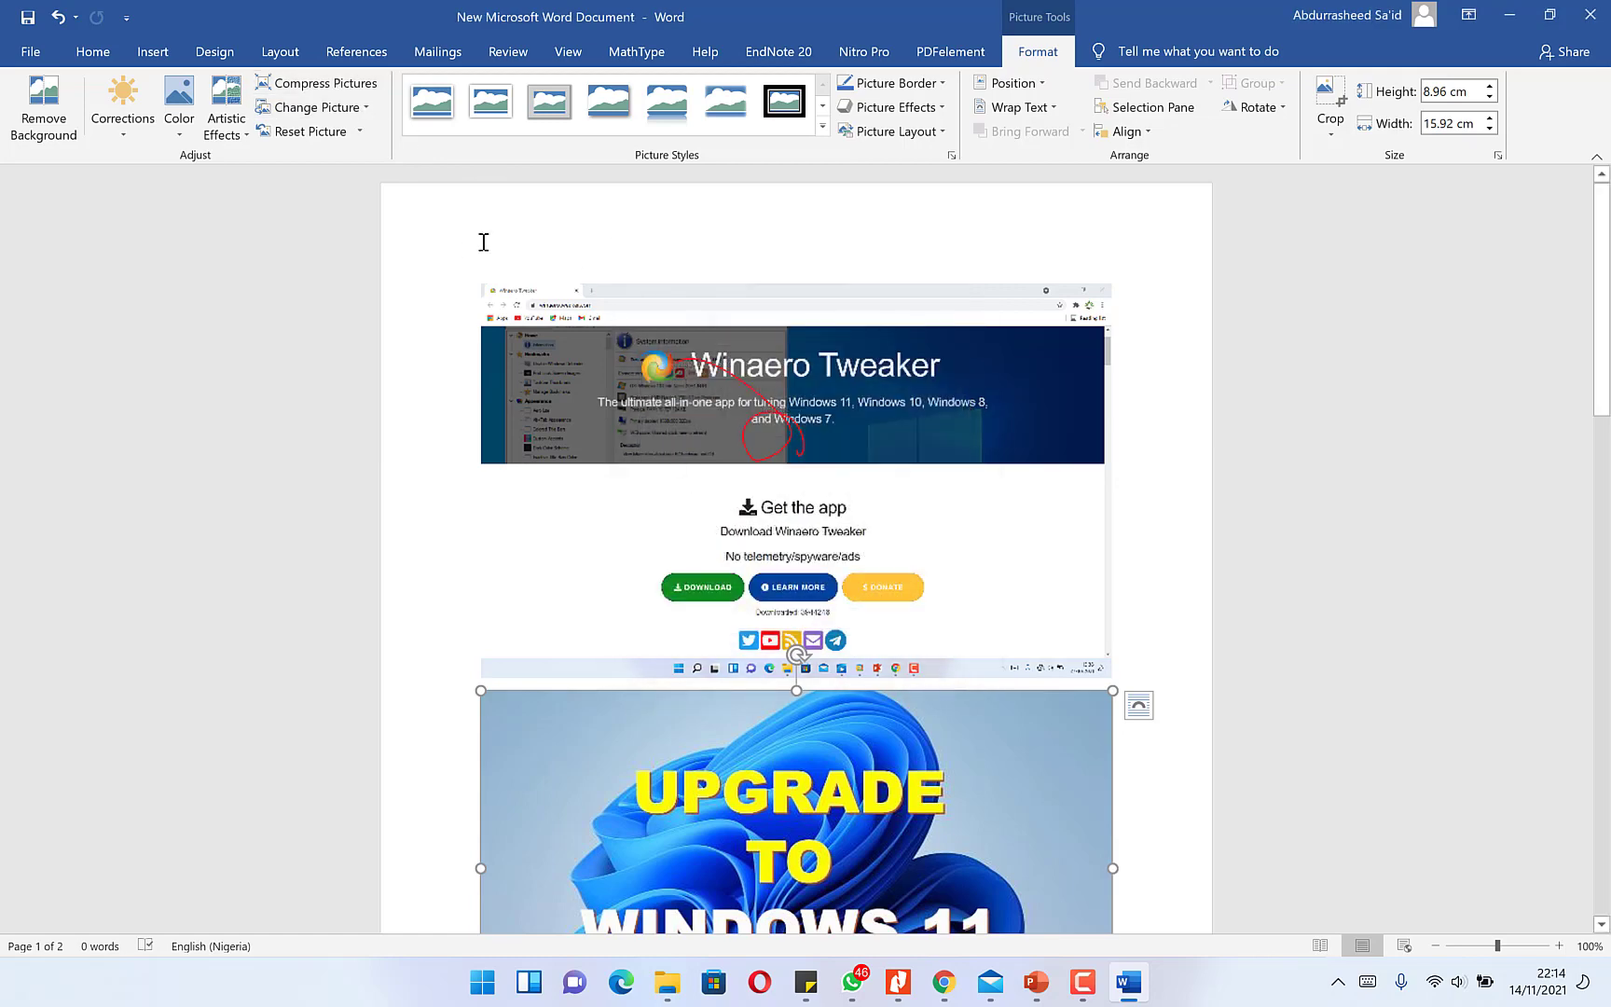
# Step: Save the compressed document and minimize Word to its folder
pyautogui.click(28, 23)
pyautogui.click(1509, 15)
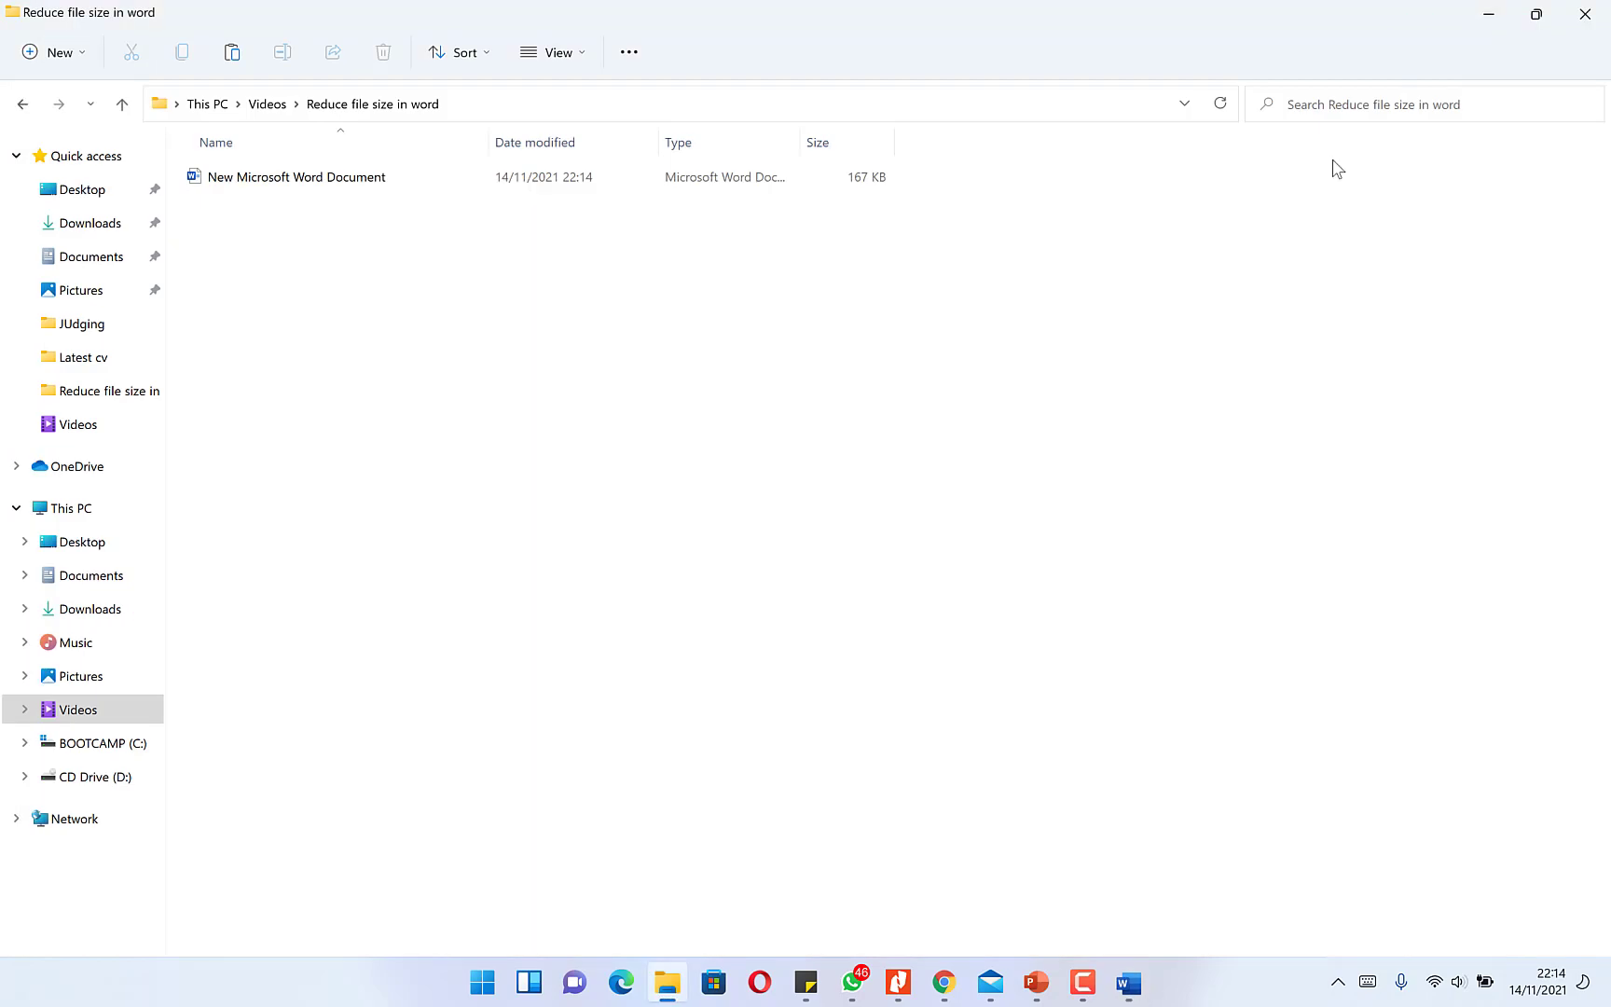
pyautogui.rightClick(705, 316)
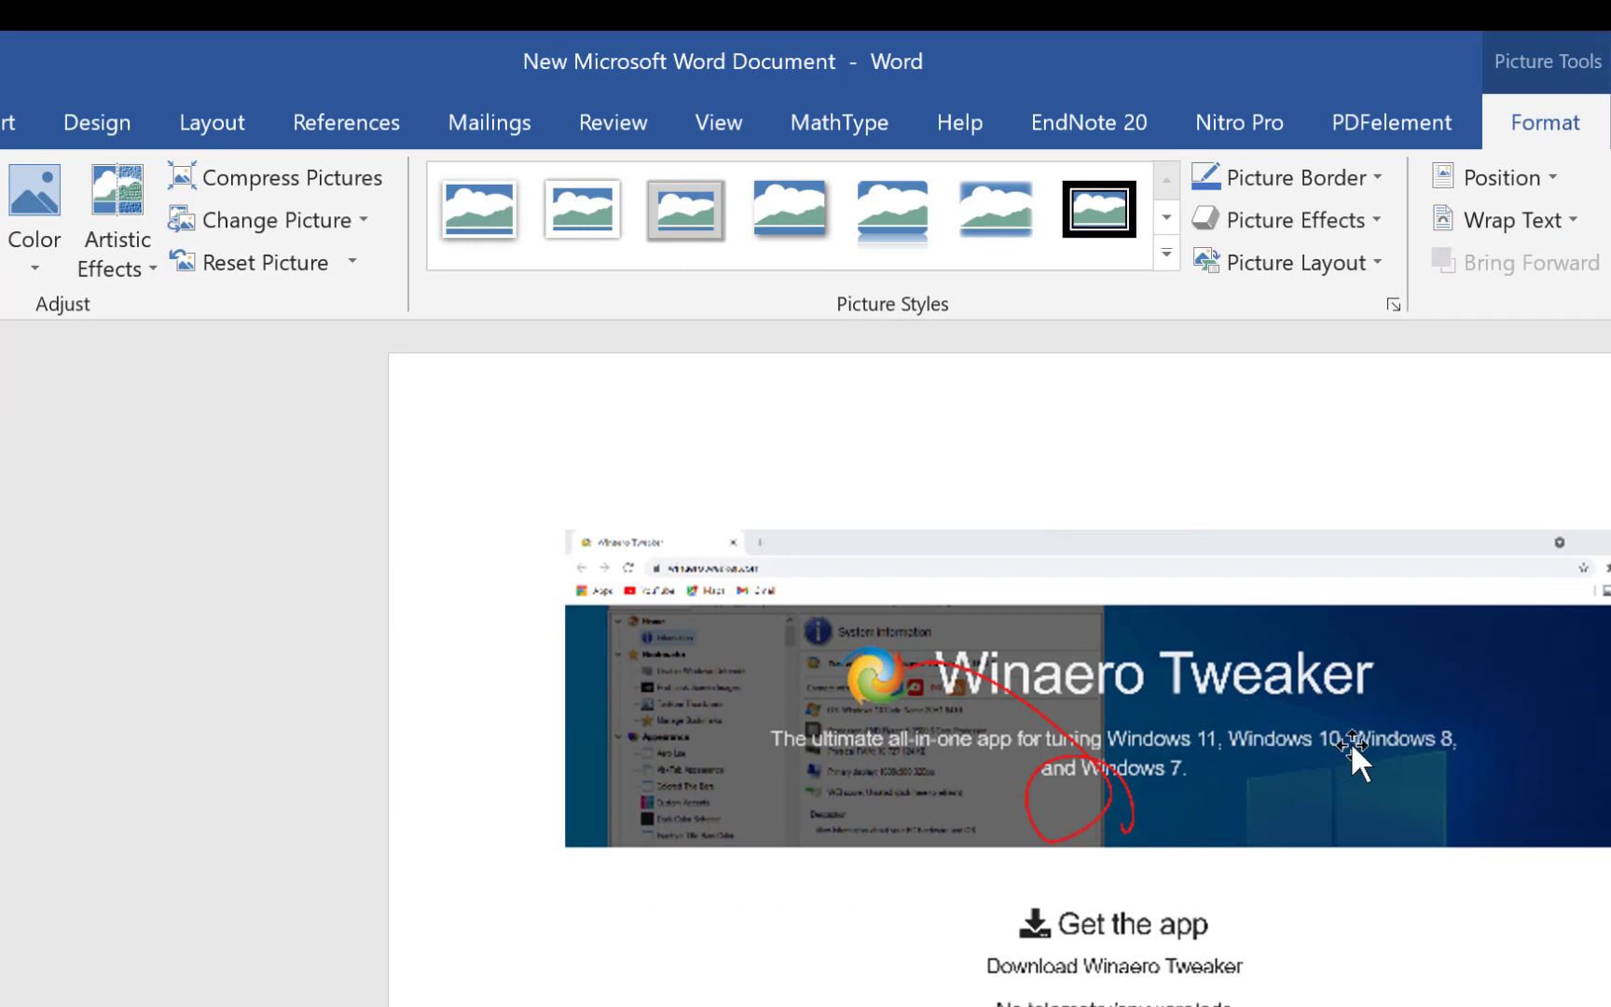
# Step: Confirm in File Explorer that the Word document is now 167 KB
pyautogui.scroll(-3, 1351, 741)
pyautogui.scroll(-4, 1351, 741)
pyautogui.scroll(-3, 1351, 744)
pyautogui.scroll(-3, 1350, 744)
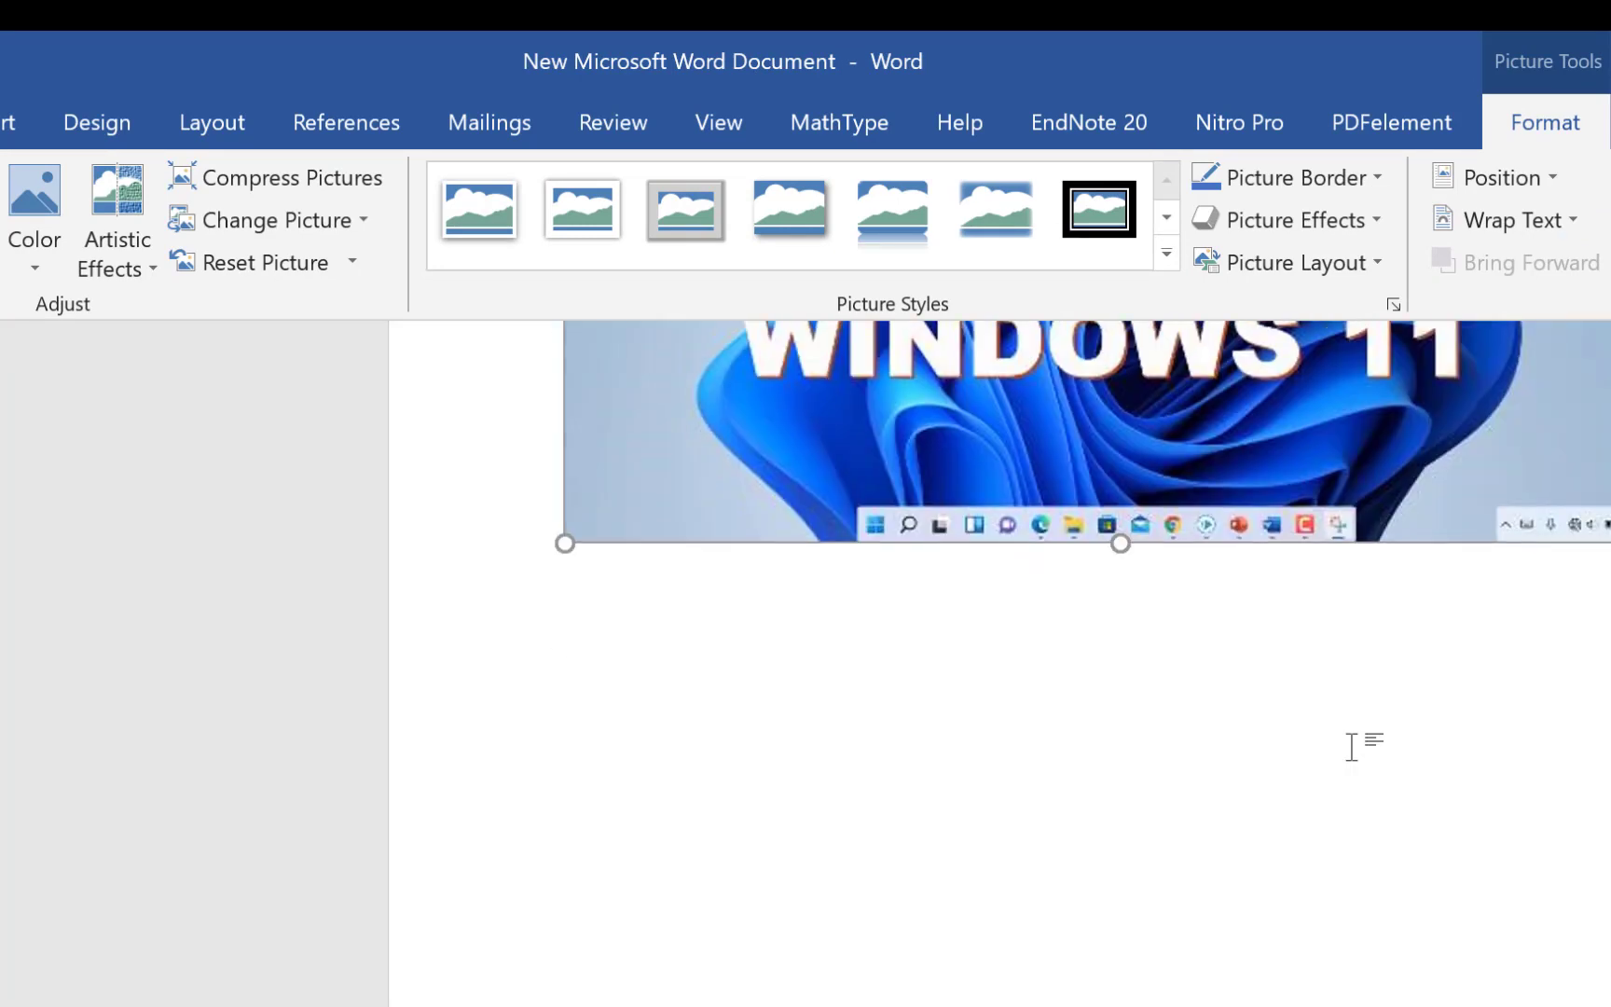
pyautogui.scroll(-3, 1359, 745)
pyautogui.scroll(-3, 1348, 766)
pyautogui.scroll(-3, 1266, 863)
pyautogui.scroll(-3, 1271, 855)
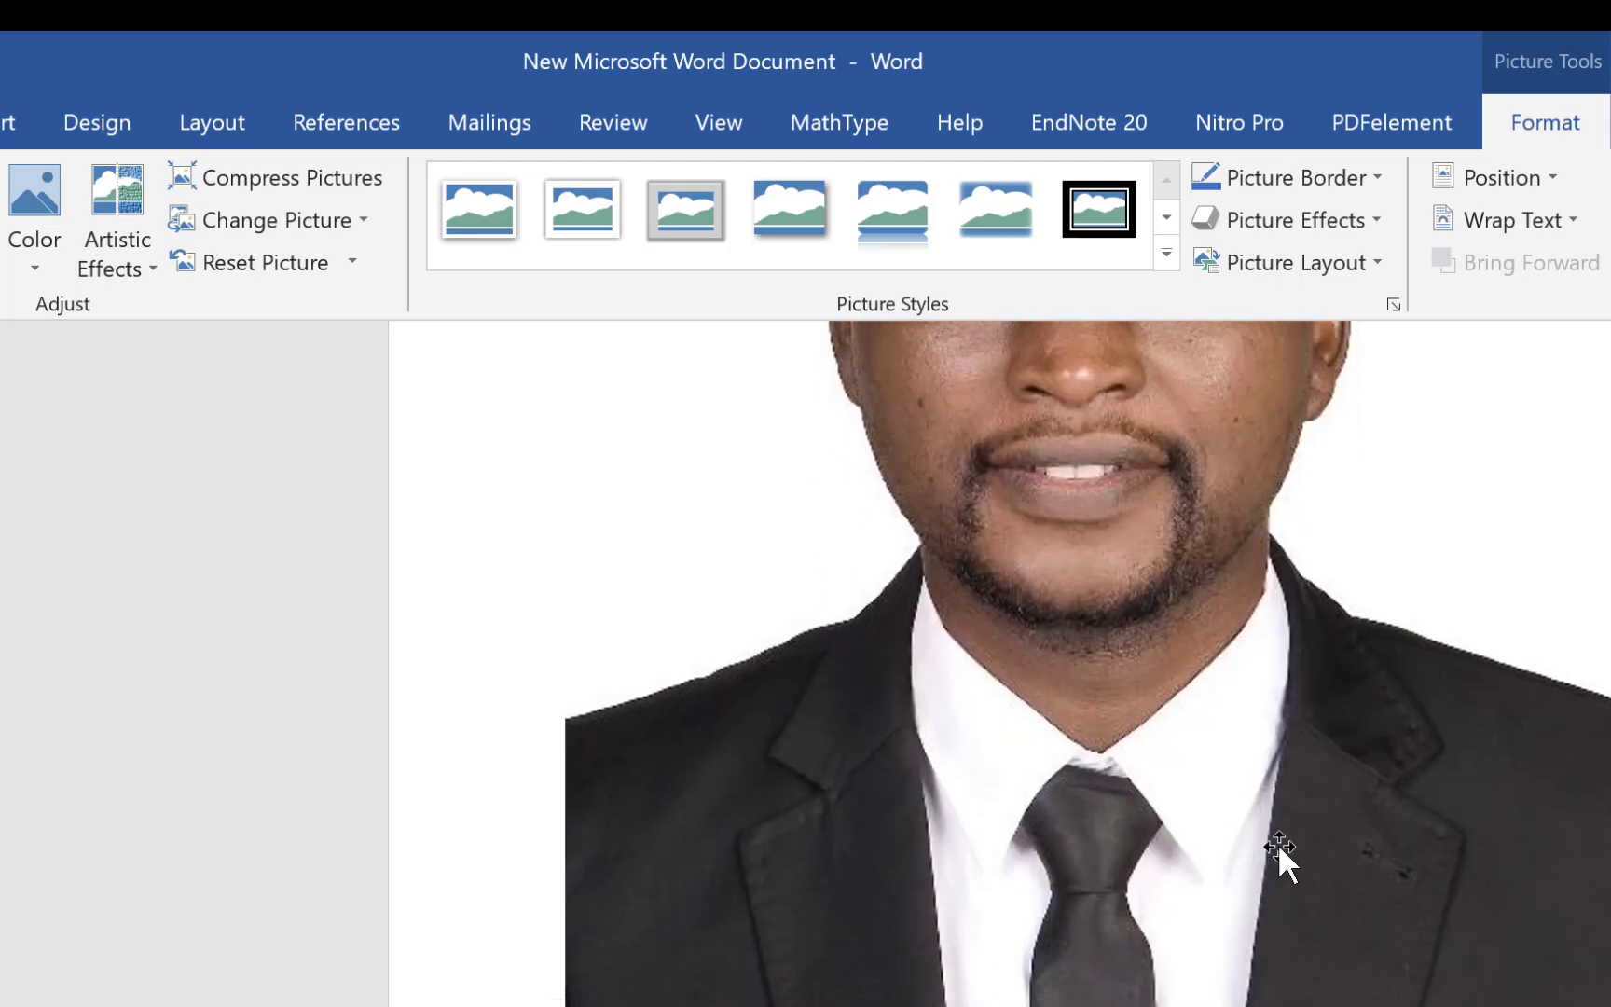
pyautogui.scroll(5, 1276, 856)
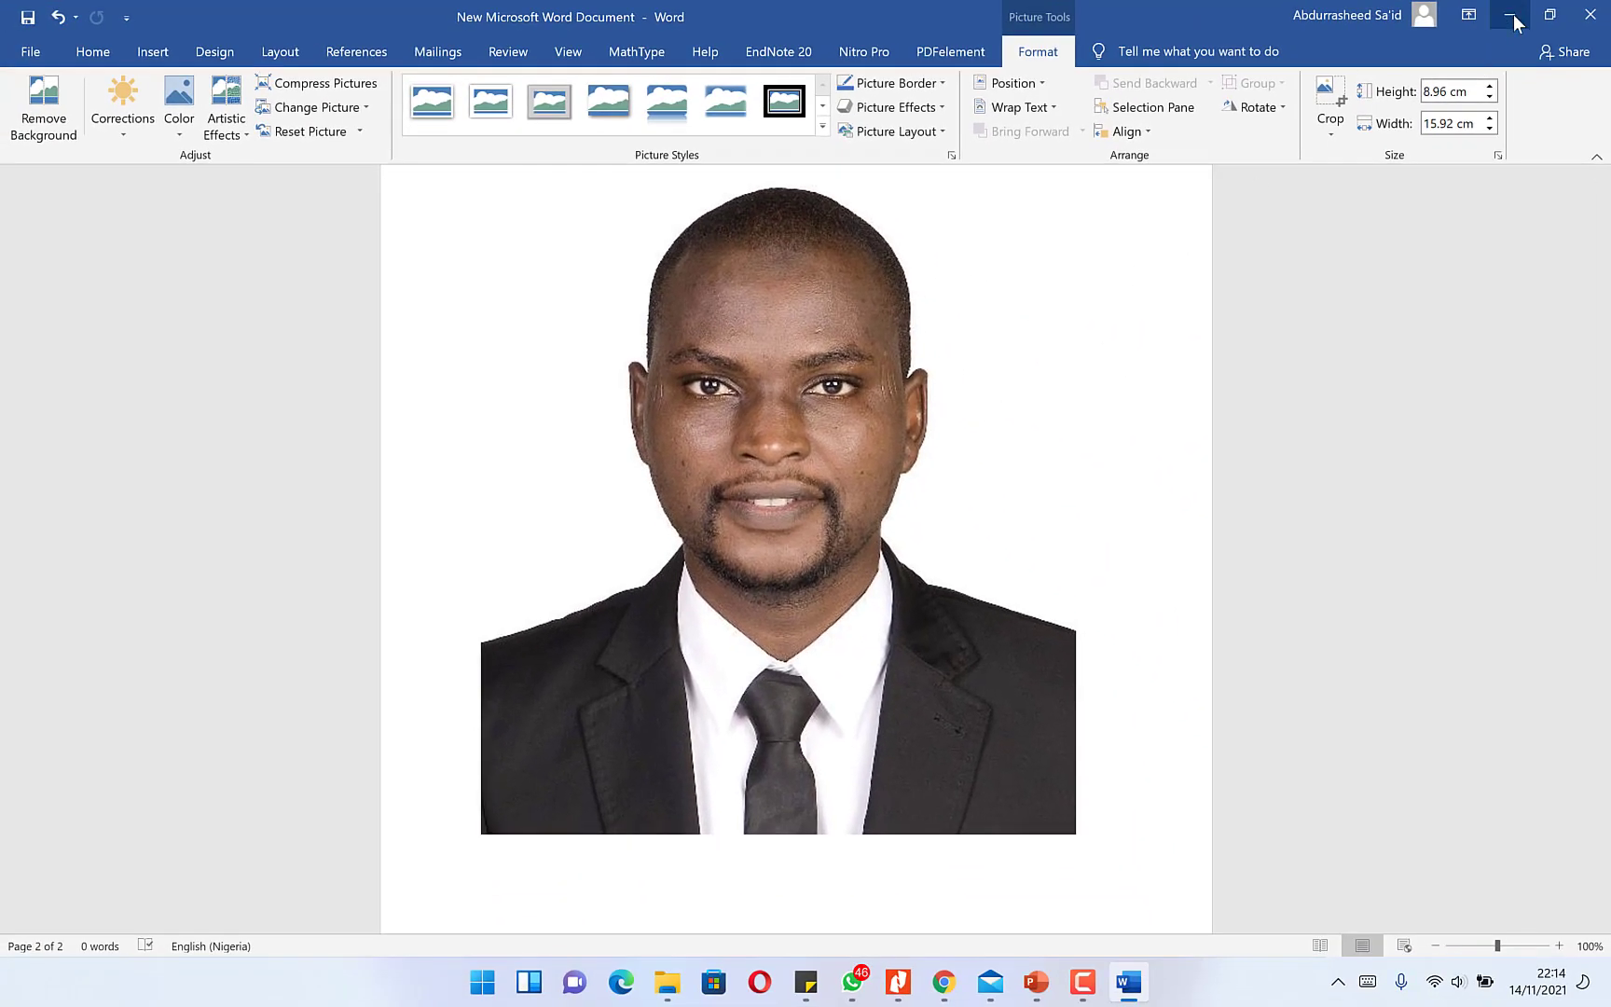
pyautogui.click(1511, 16)
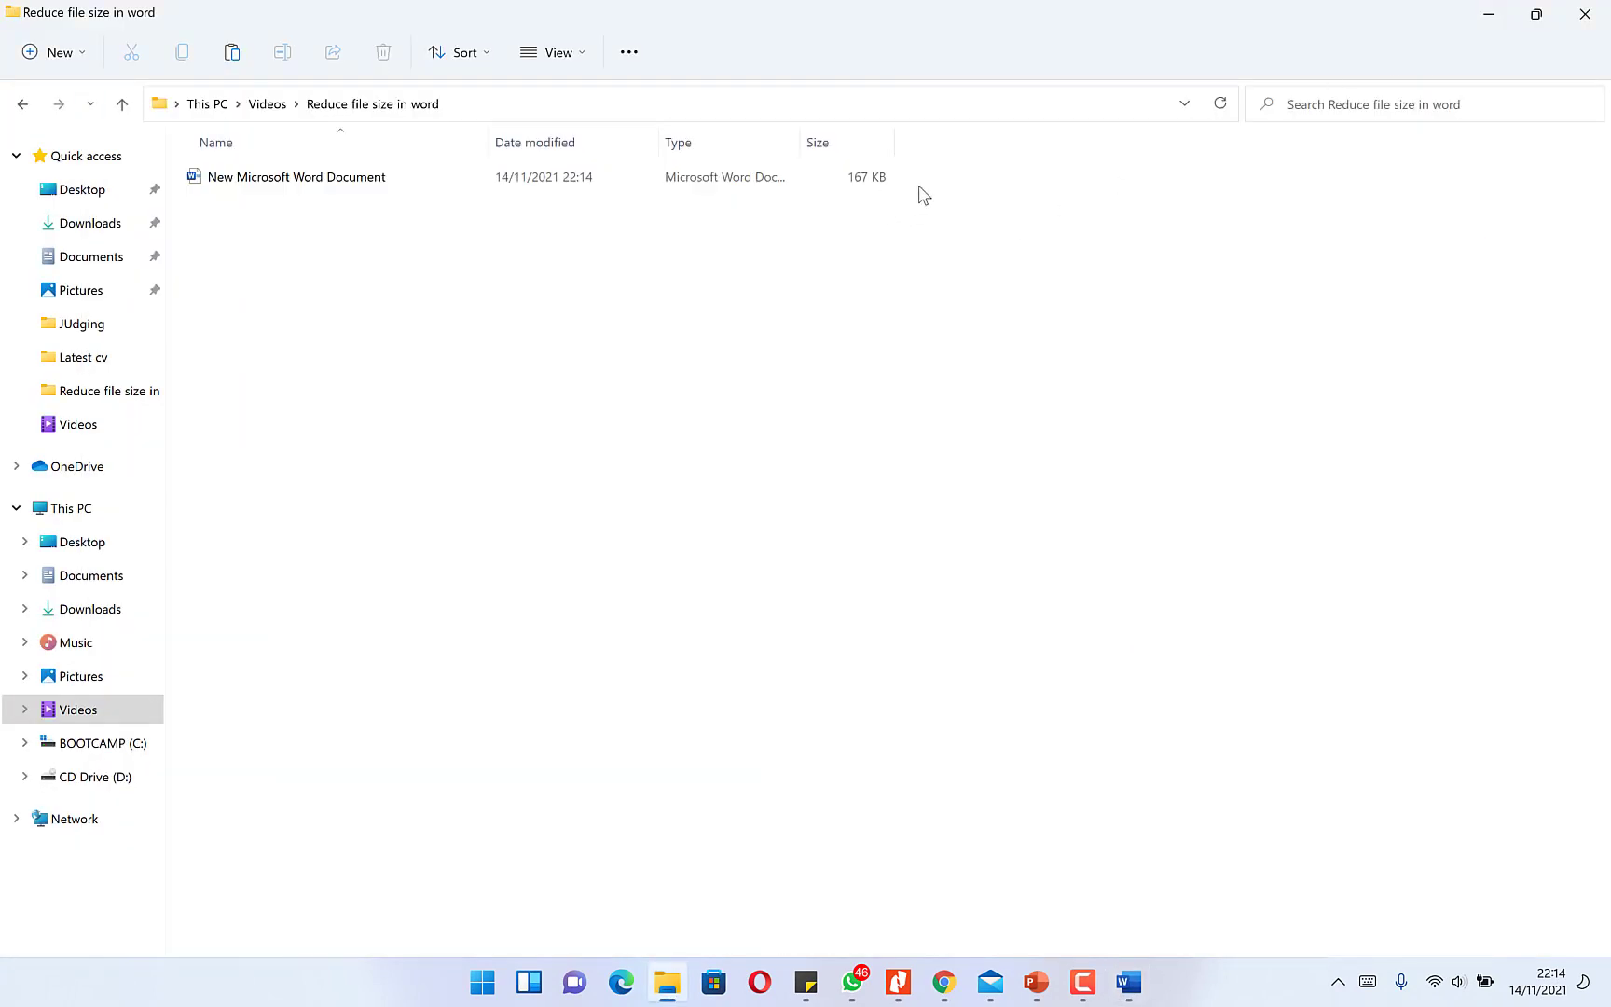